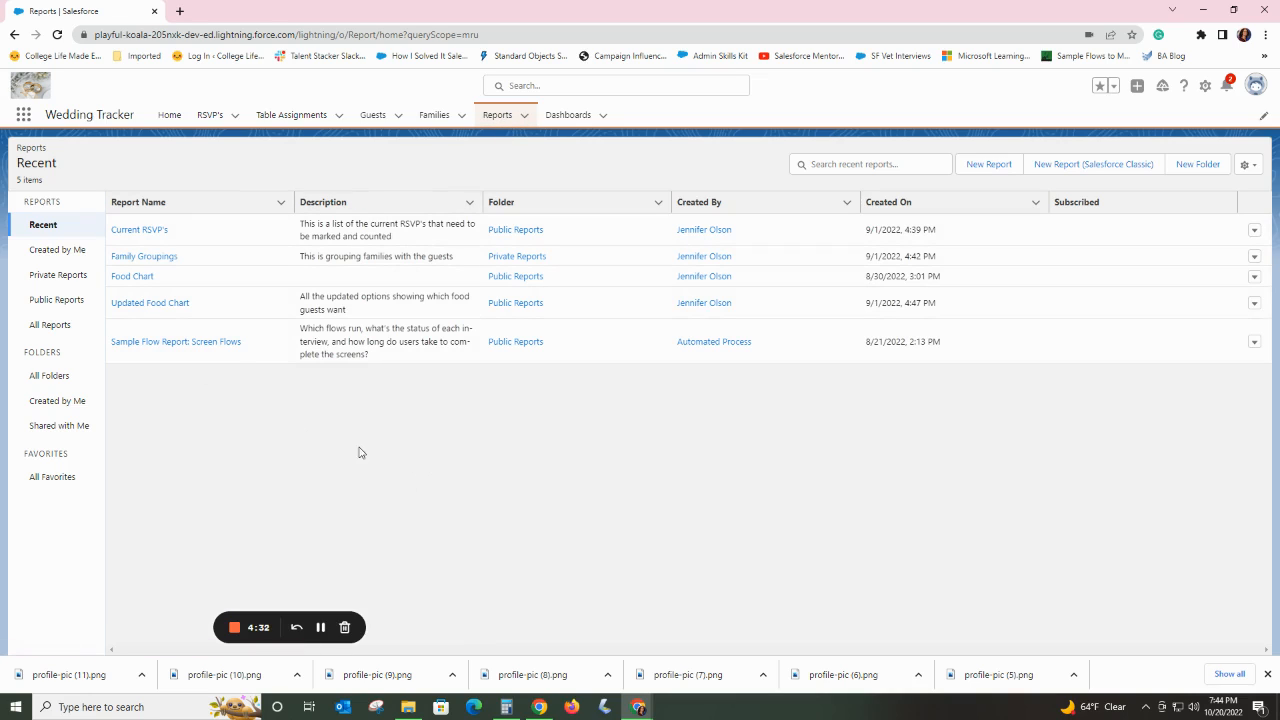
Start a new dashboard named "Sample Dashboard" with the description "To show a video on how to make a dashboard".
click(560, 116)
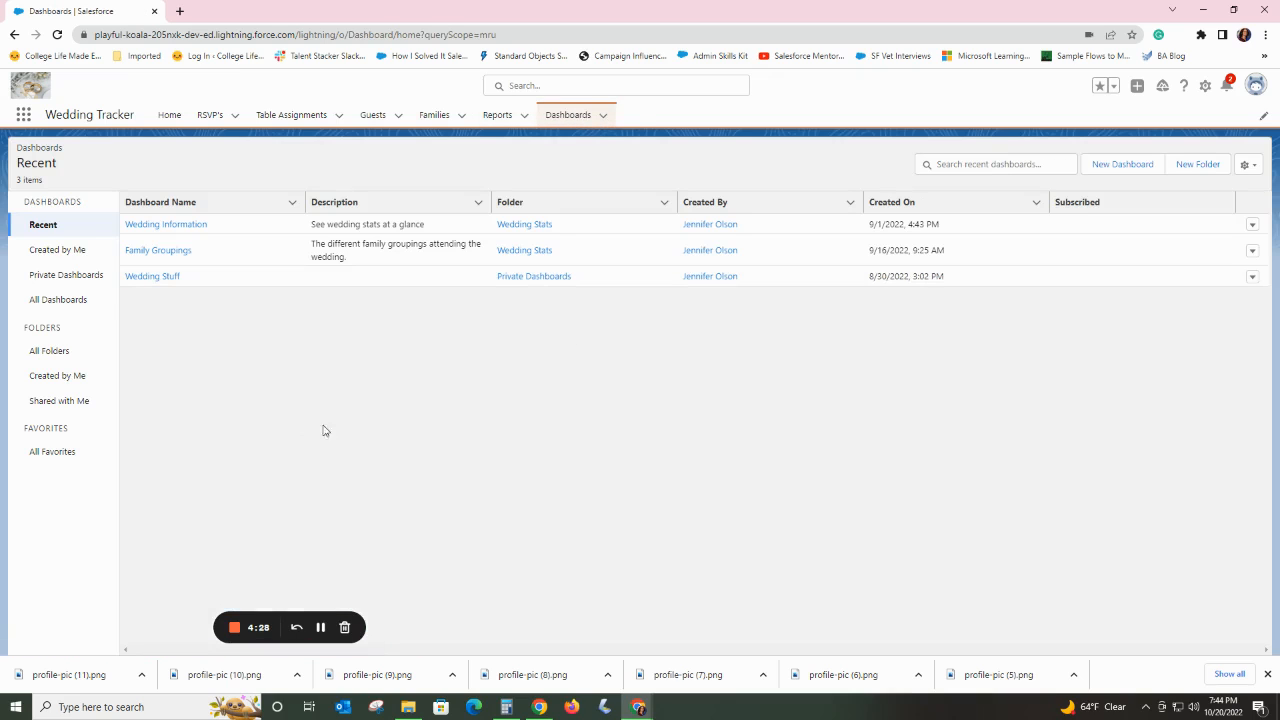
click(1110, 165)
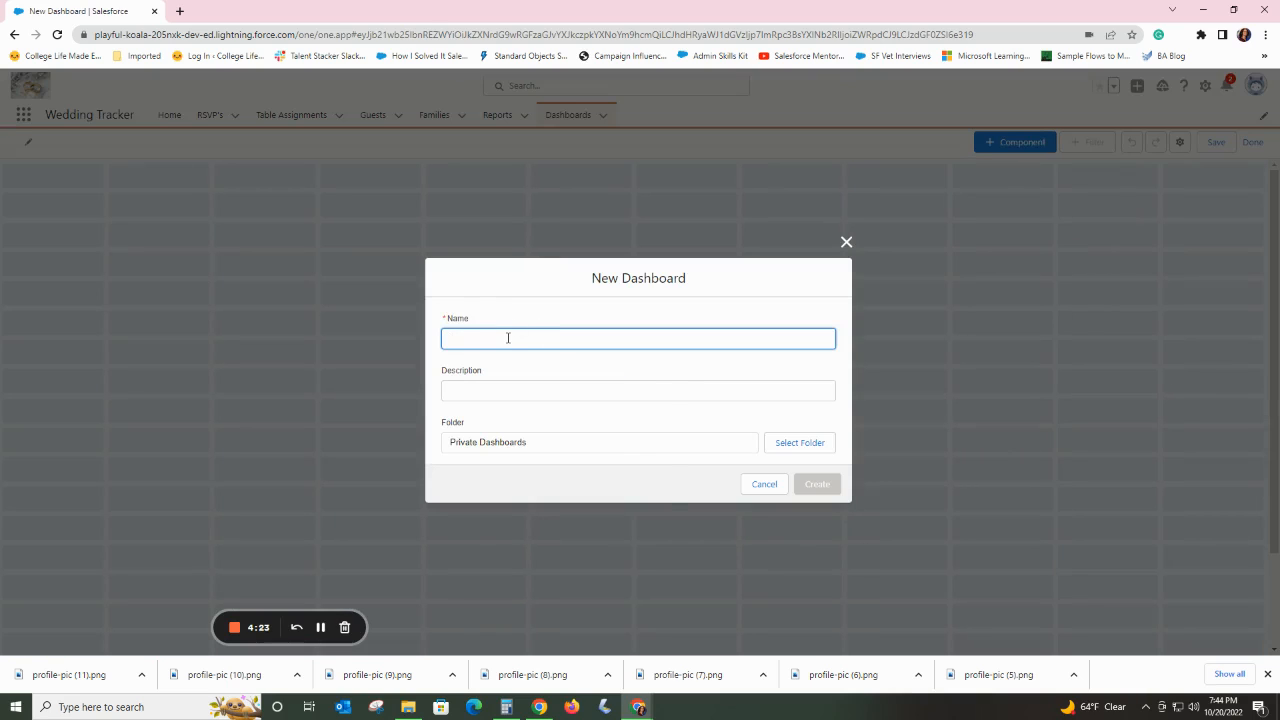
click(508, 338)
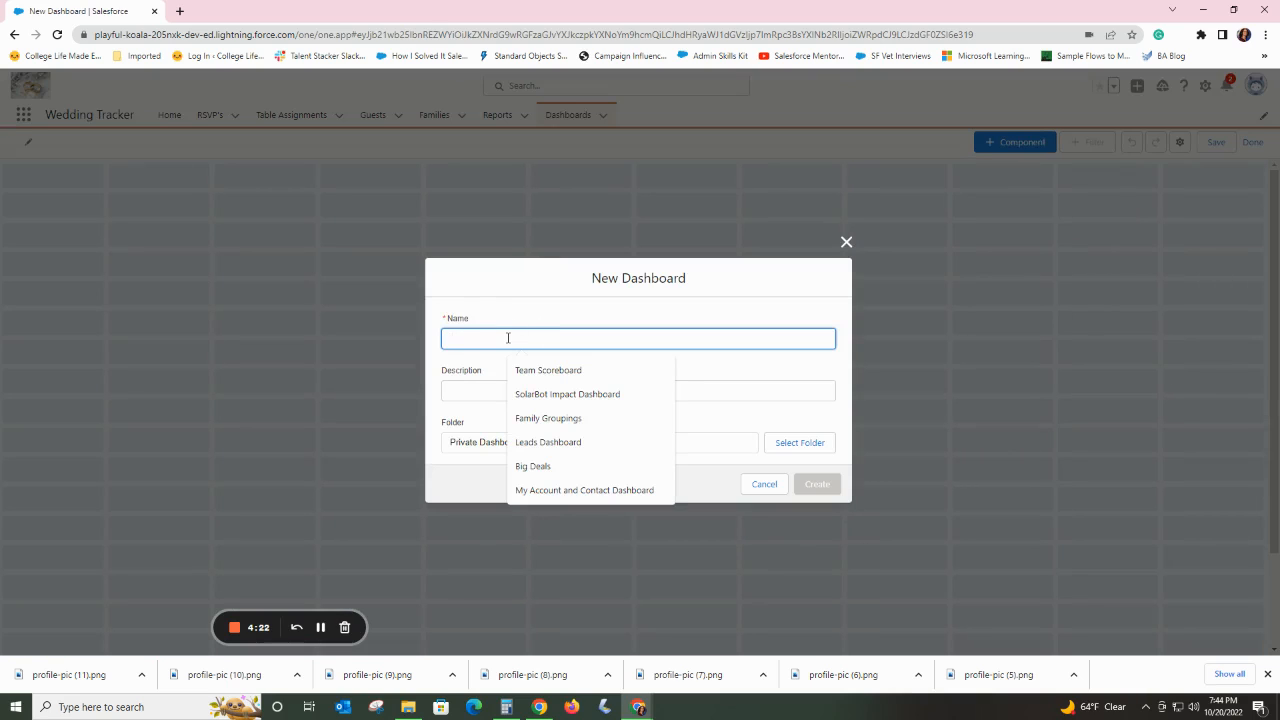
text(Sample Dashboard)
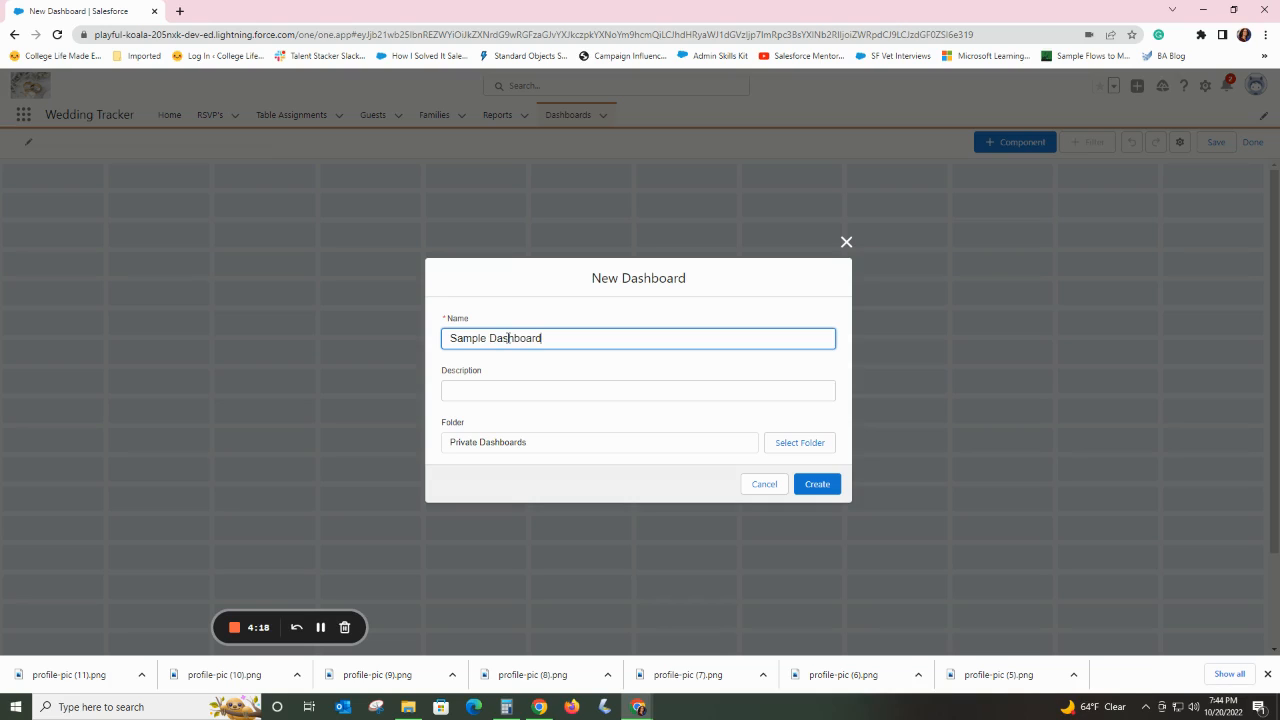
click(544, 393)
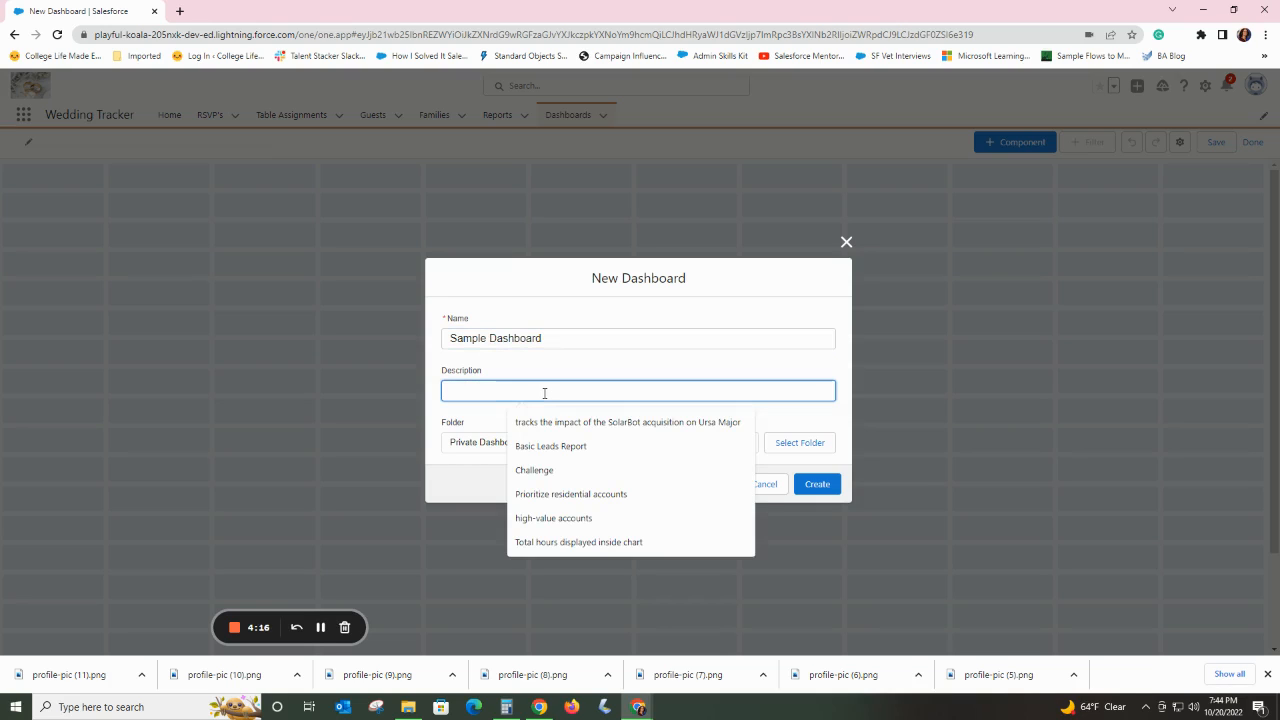
text(To )
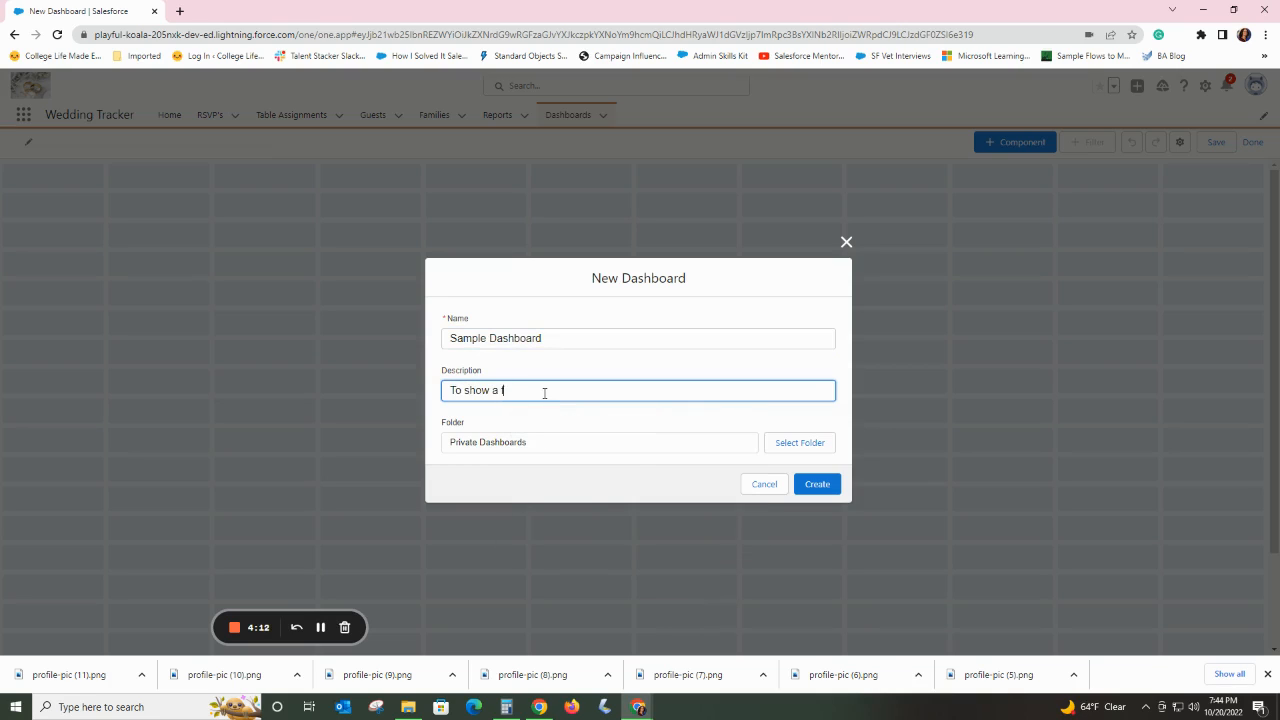
text(show a video on how to make a dashboard)
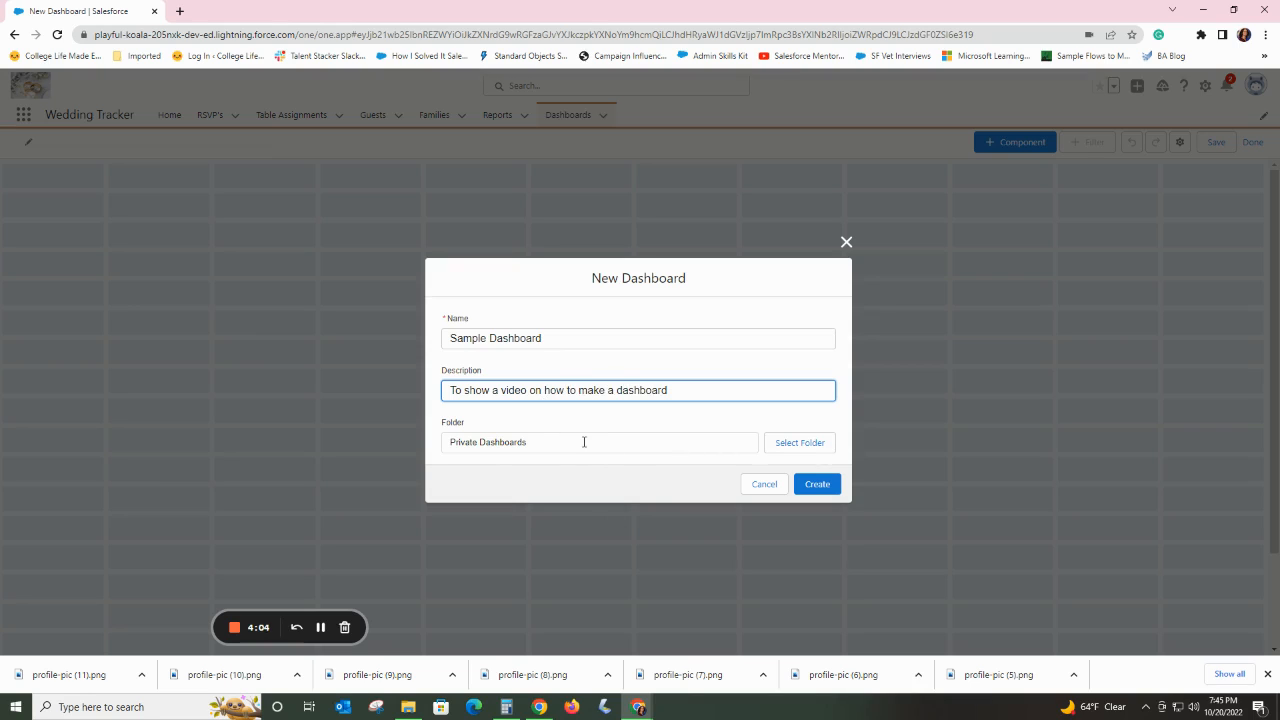
Choose Wedding Stats as the dashboard's folder and create the dashboard.
click(806, 447)
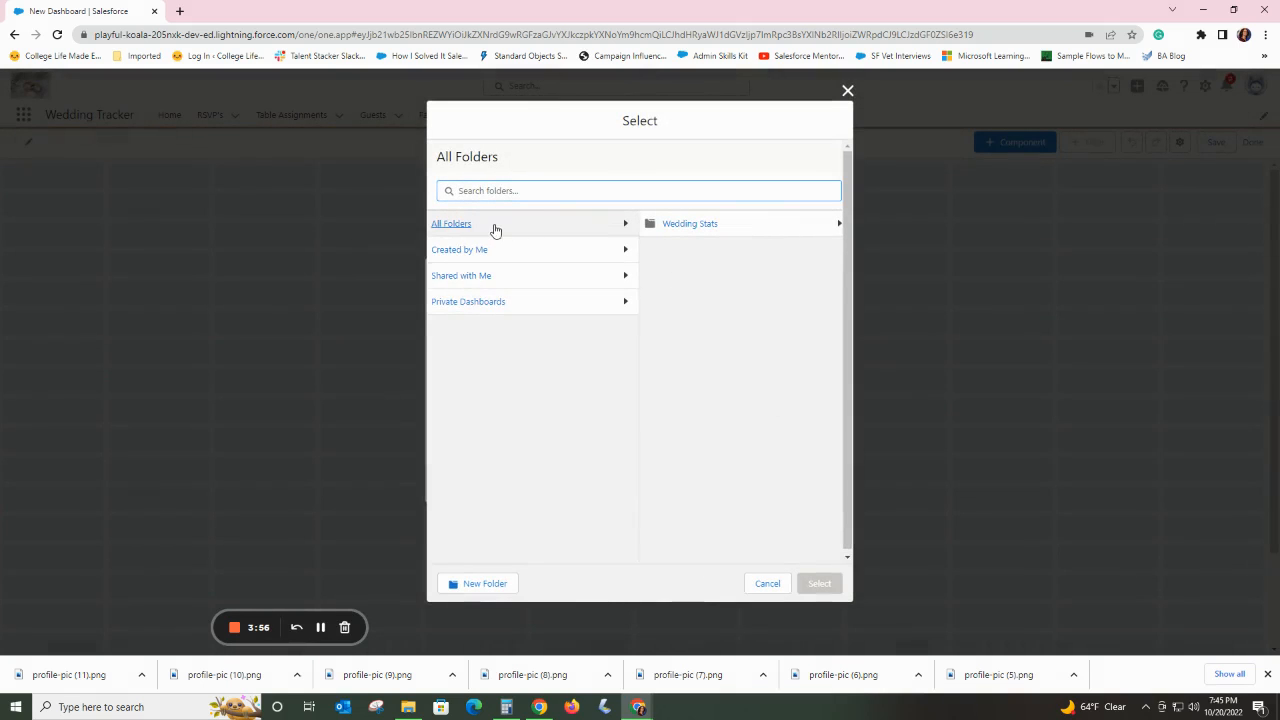
click(688, 223)
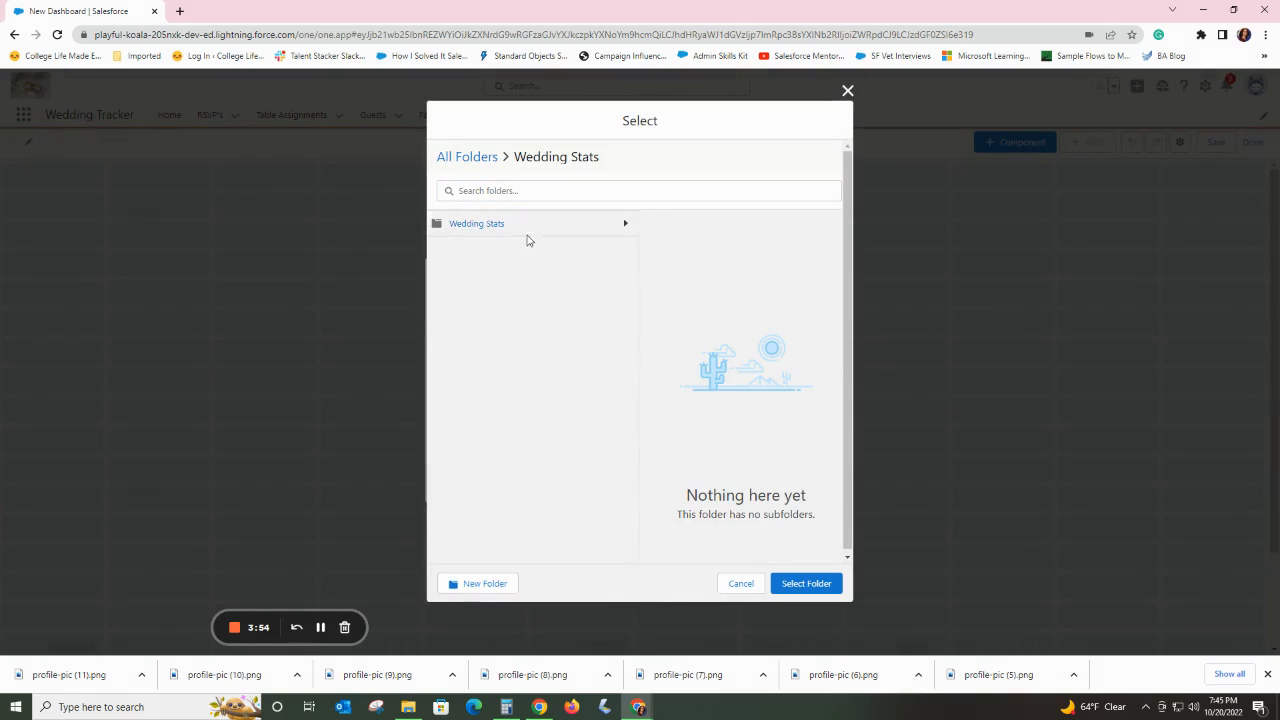
click(810, 592)
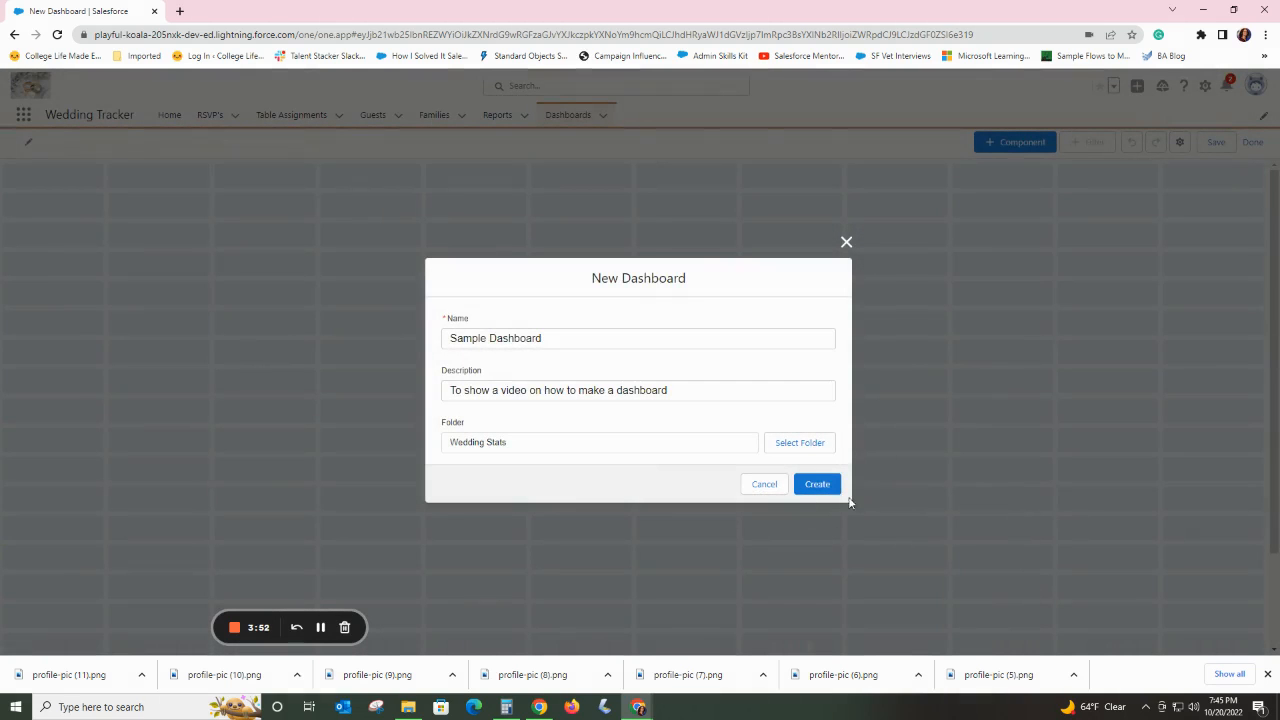
click(818, 485)
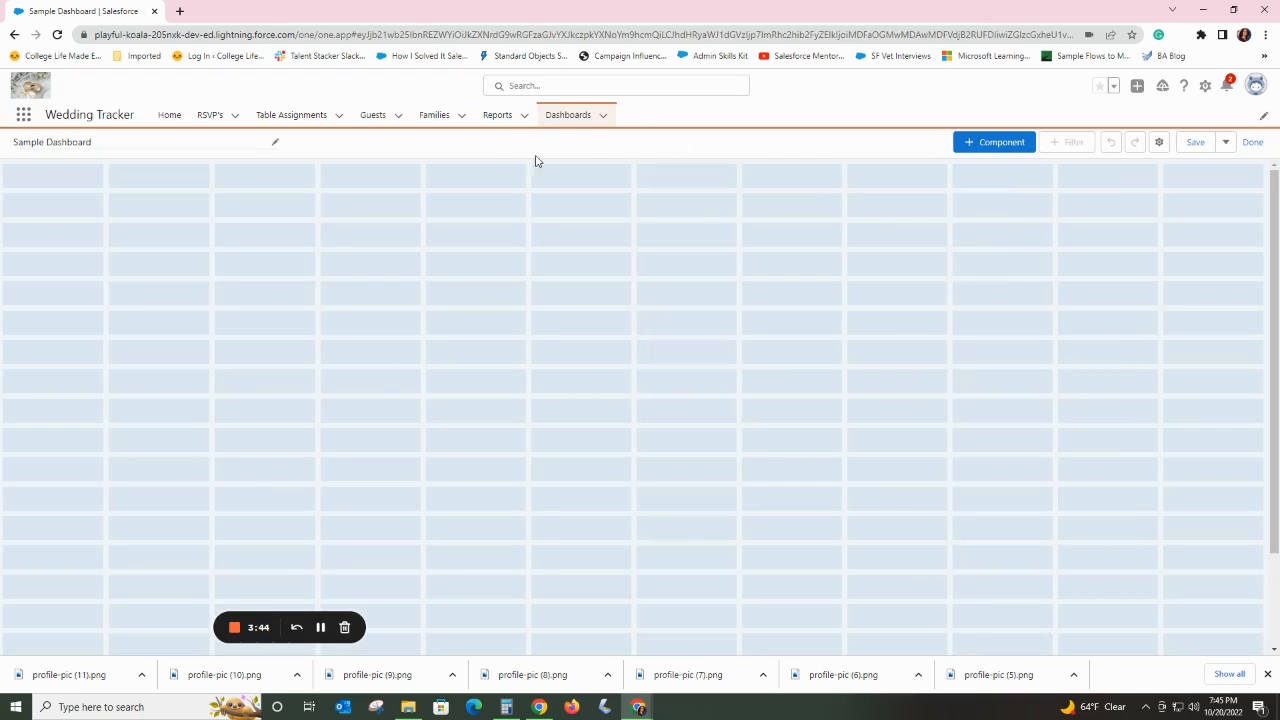
Start a new dashboard component based on the Current RSVP's report.
click(987, 146)
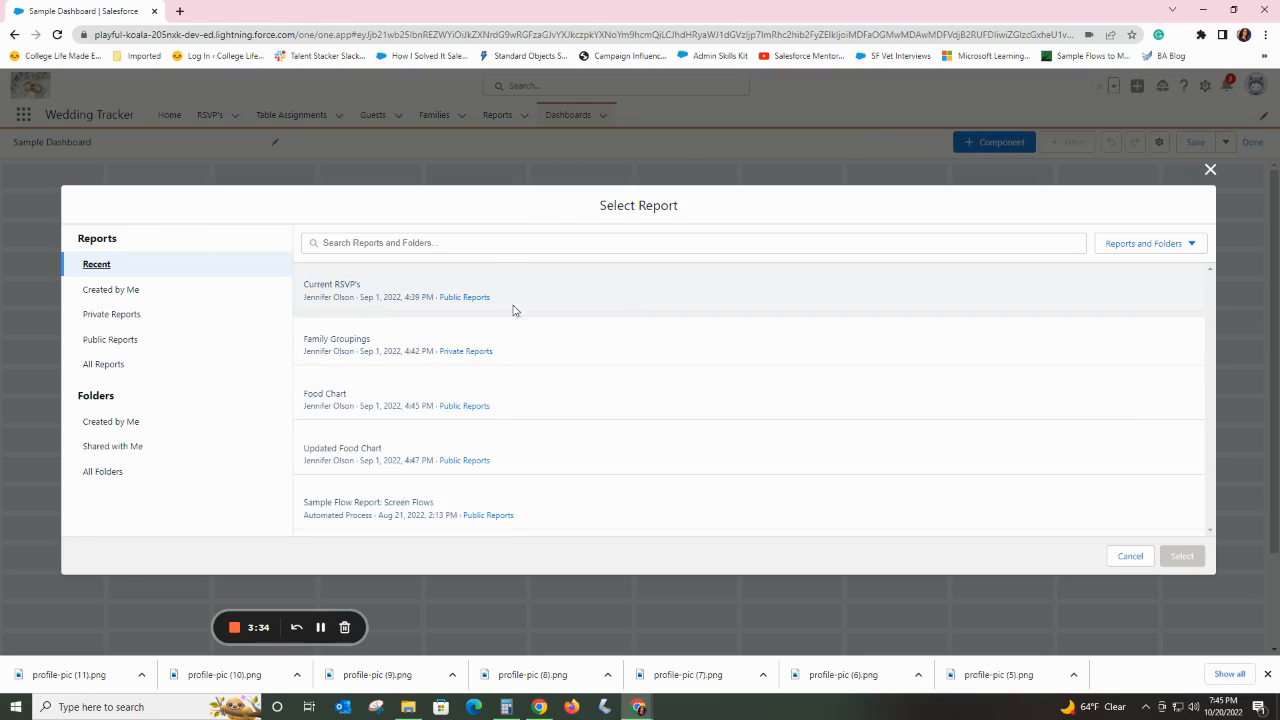
click(558, 286)
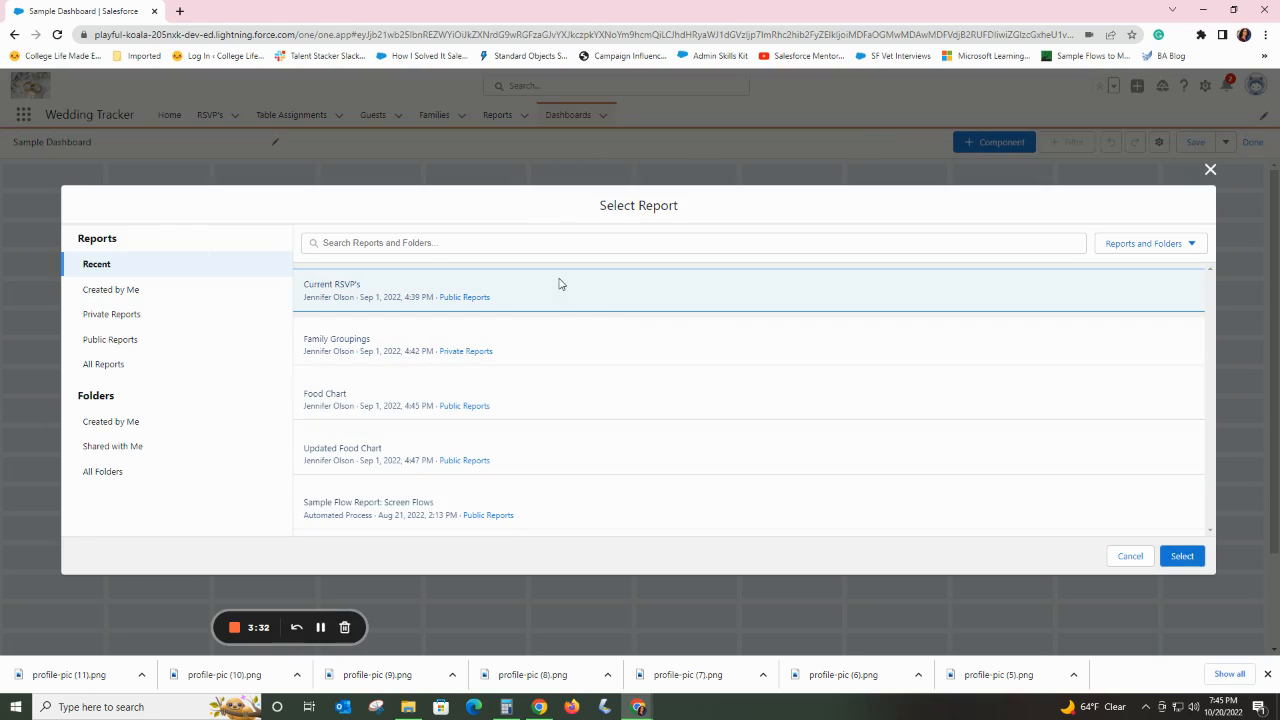
click(1182, 557)
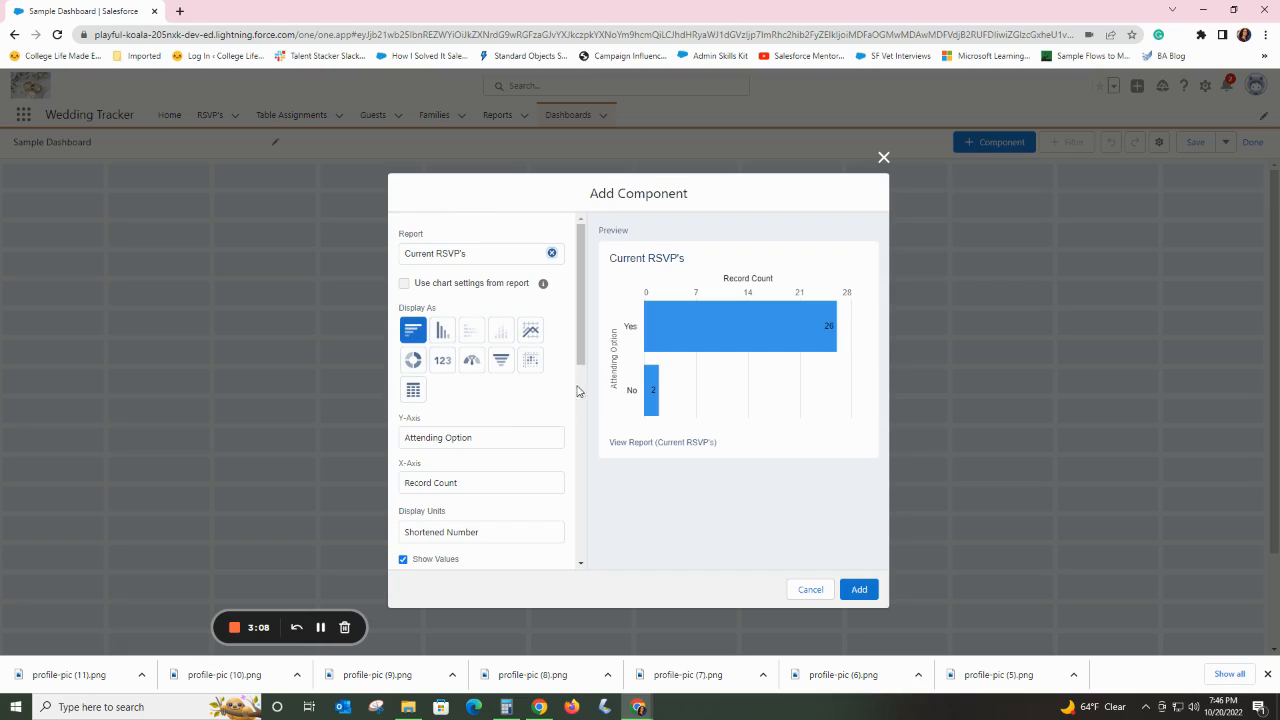
Try the vertical bar and line chart displays for the component, returning to the horizontal bar chart.
click(444, 335)
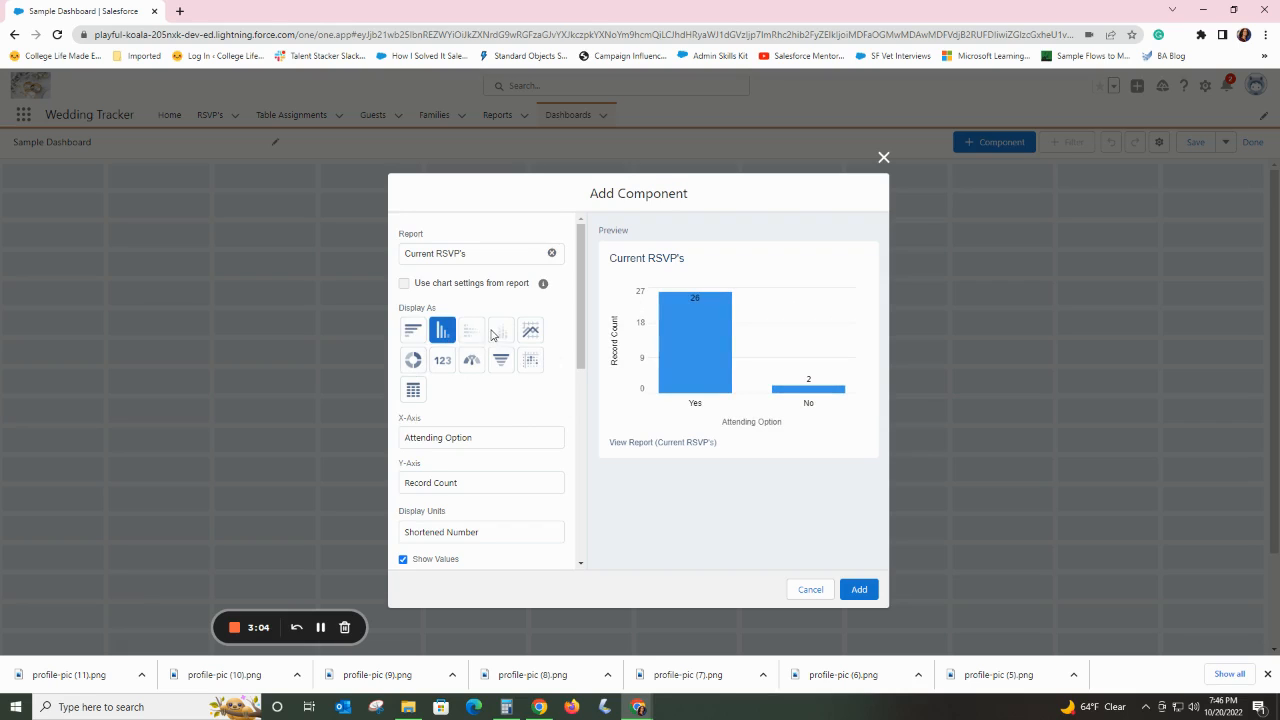
click(531, 337)
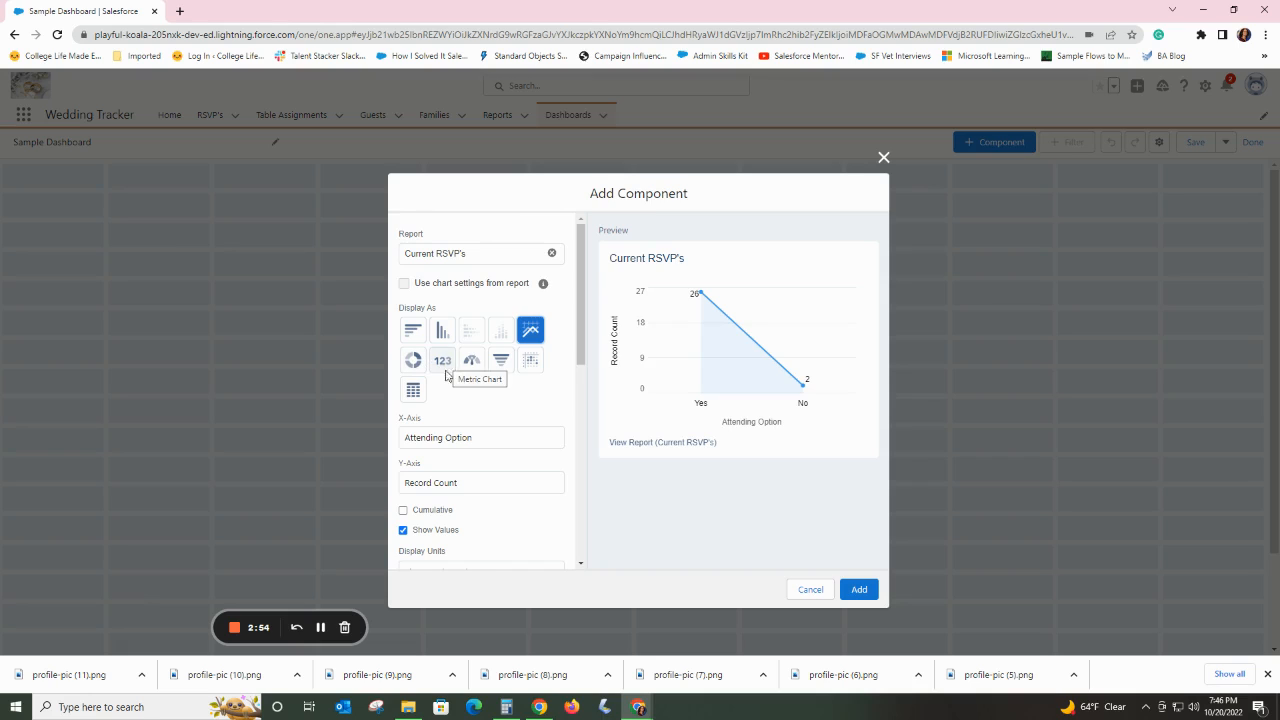
click(412, 332)
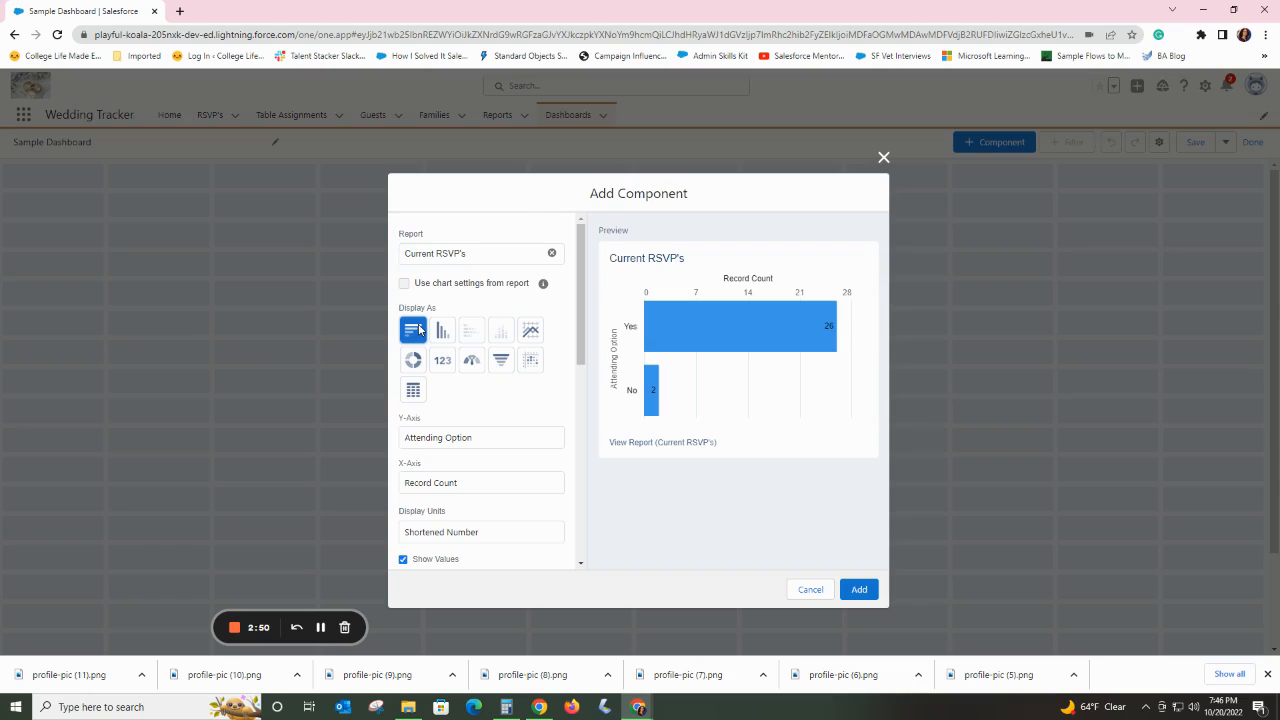
Check which fields the component offers for the chart's Y-axis and X-axis.
scroll(511, 386, down, 3)
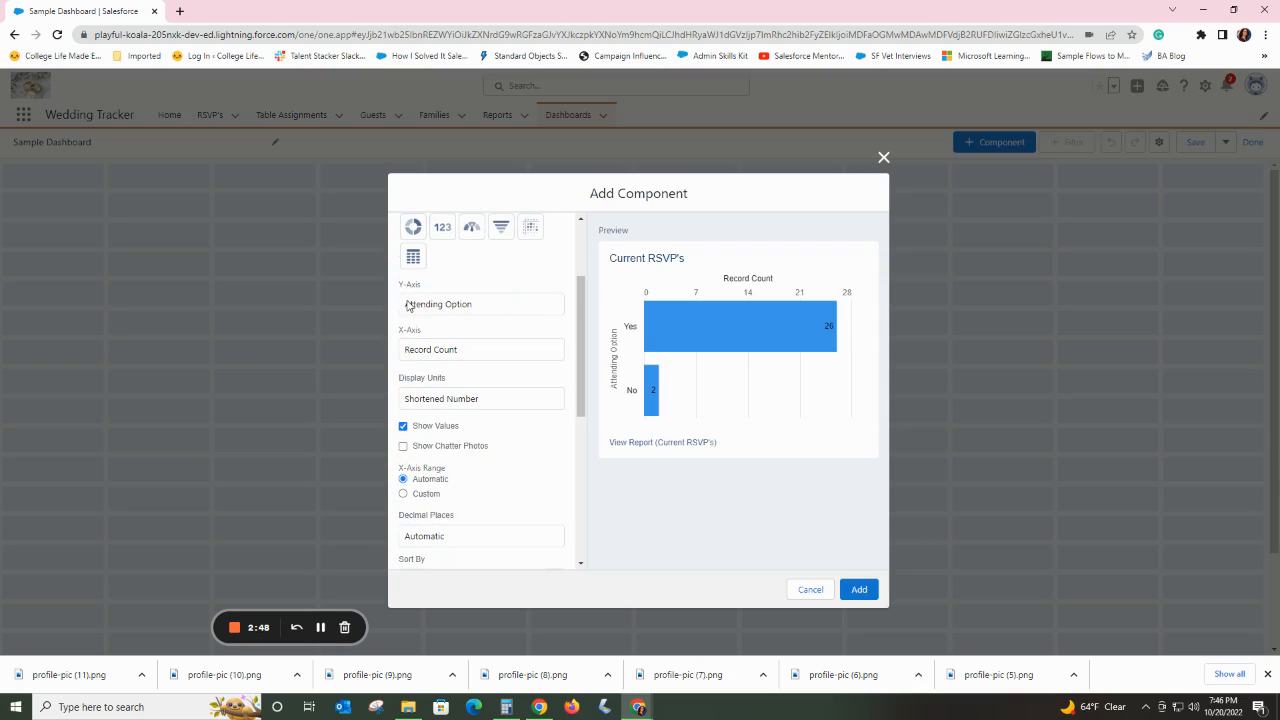
click(497, 309)
click(494, 305)
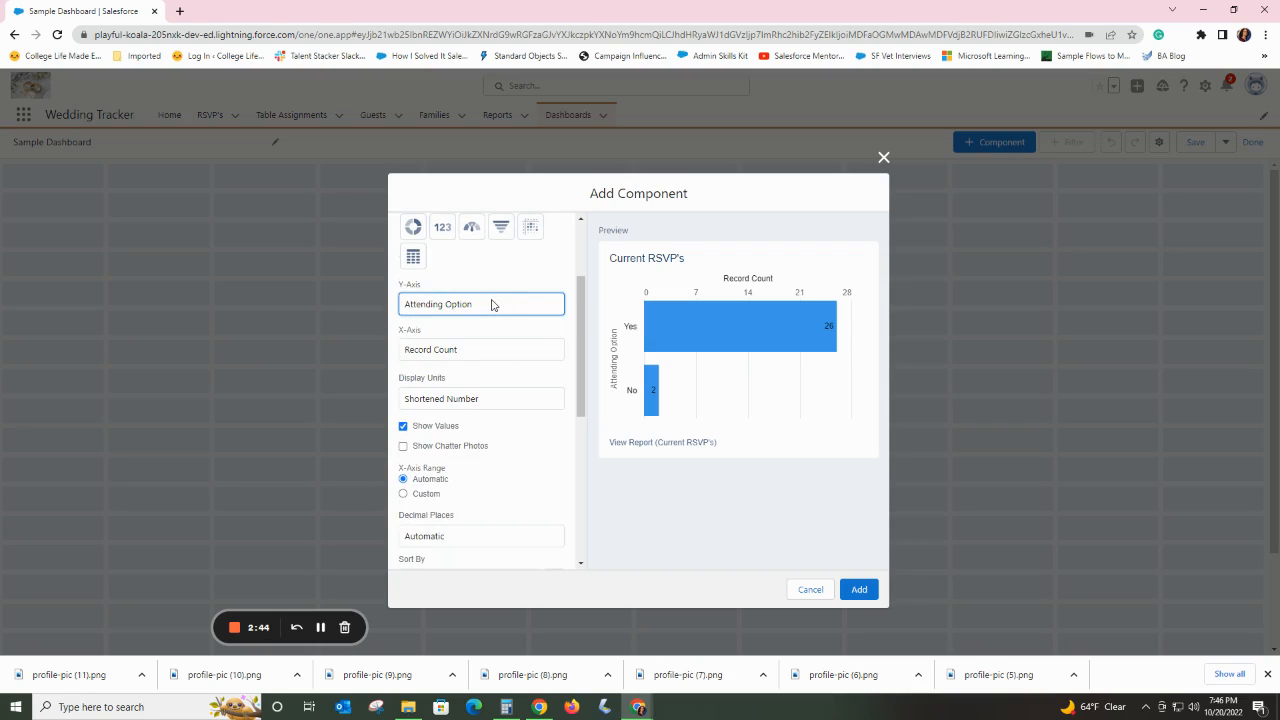
click(476, 348)
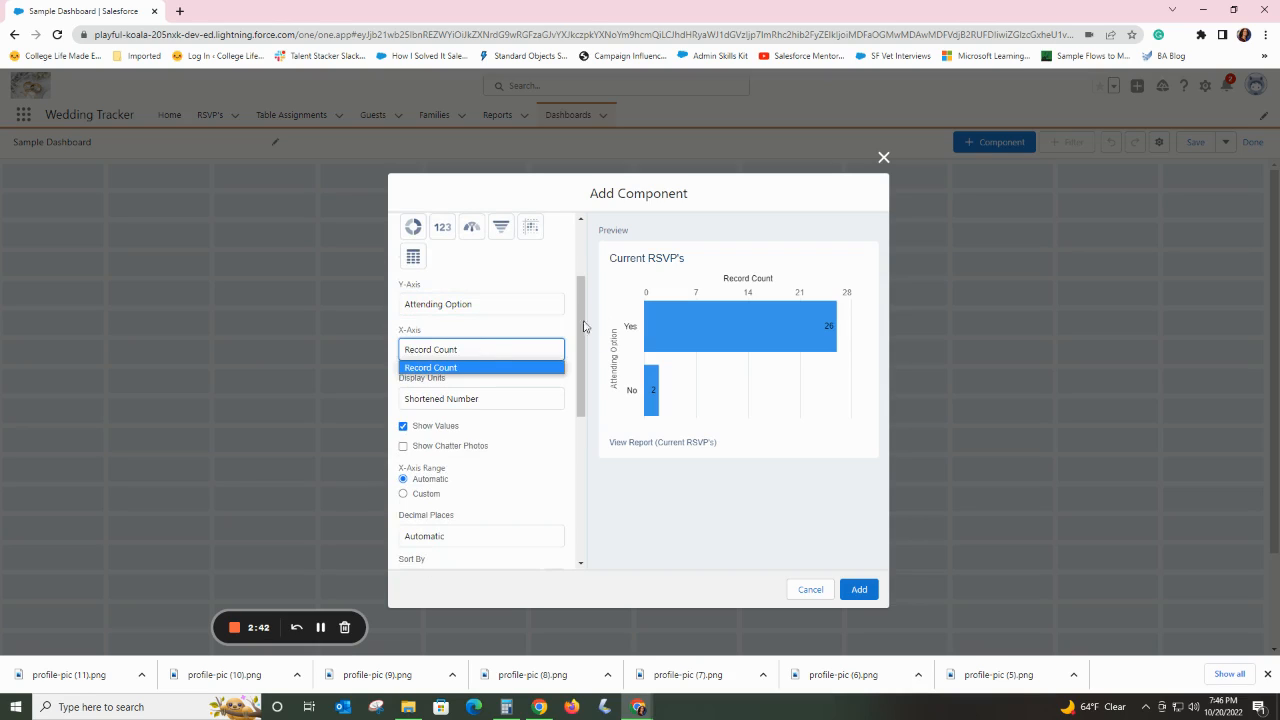
click(482, 308)
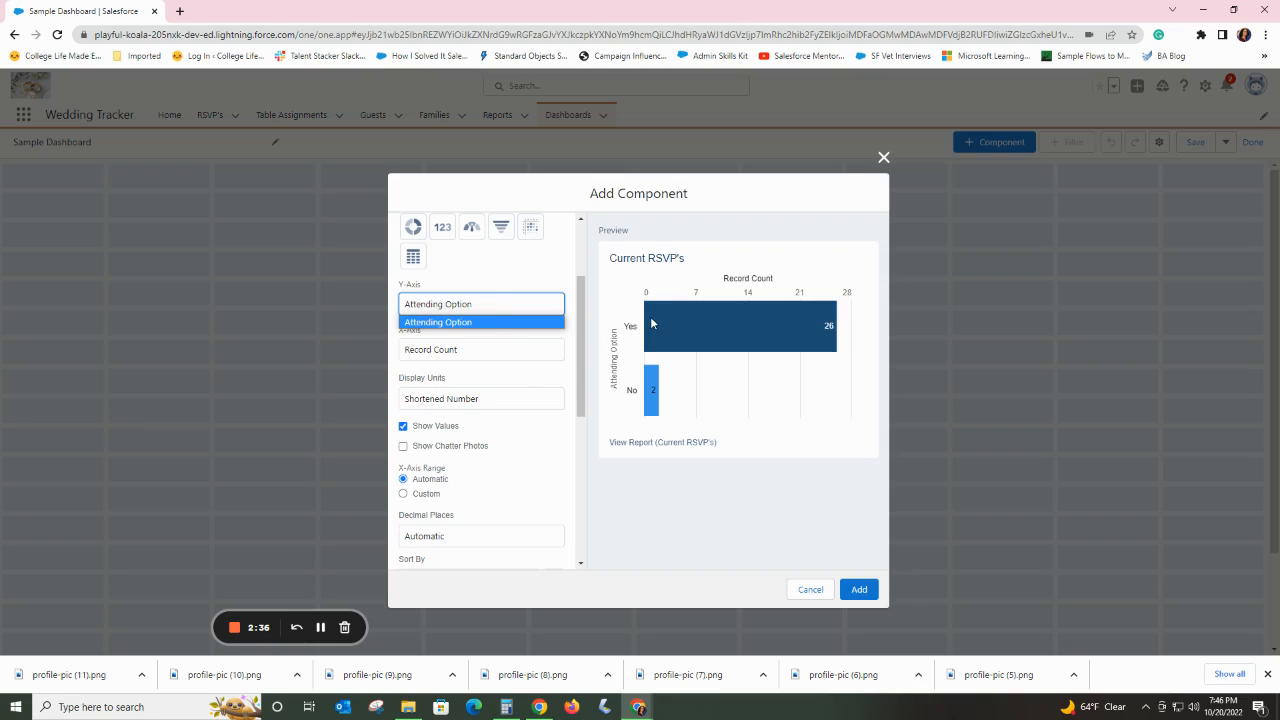
click(475, 349)
click(459, 350)
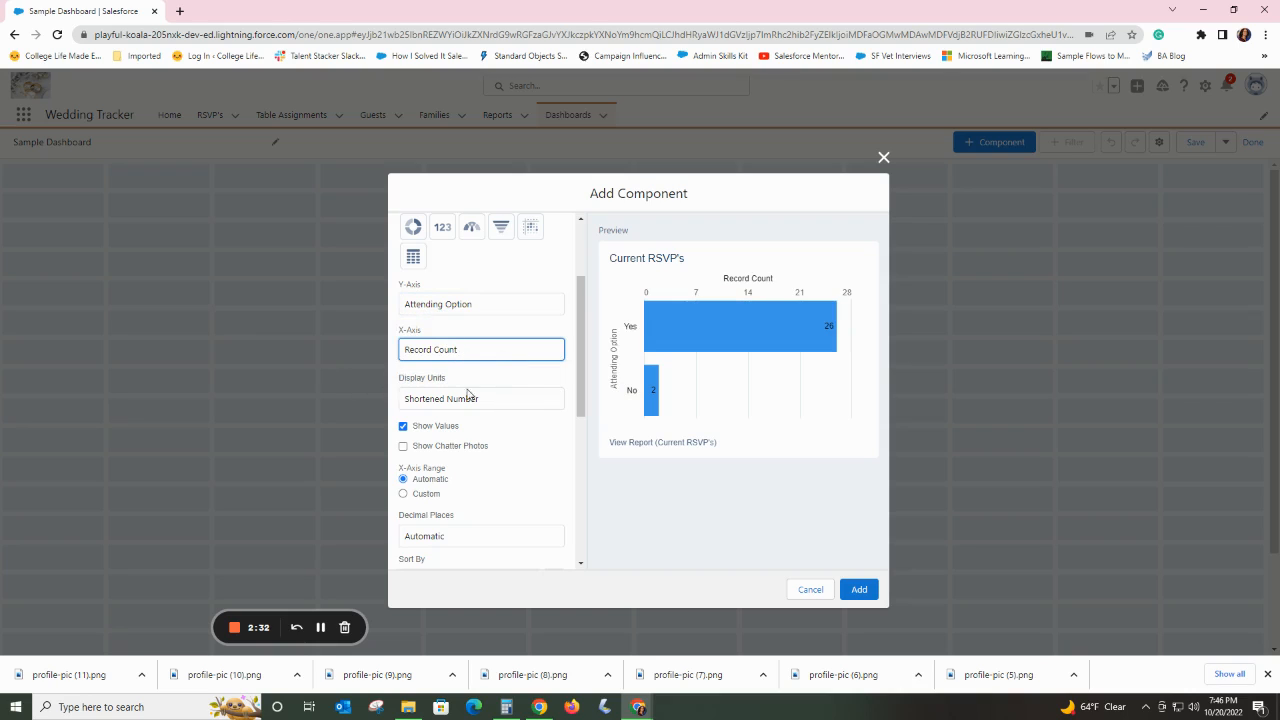
Set the component's display units to Billions and change its title to "Sample Title".
click(501, 401)
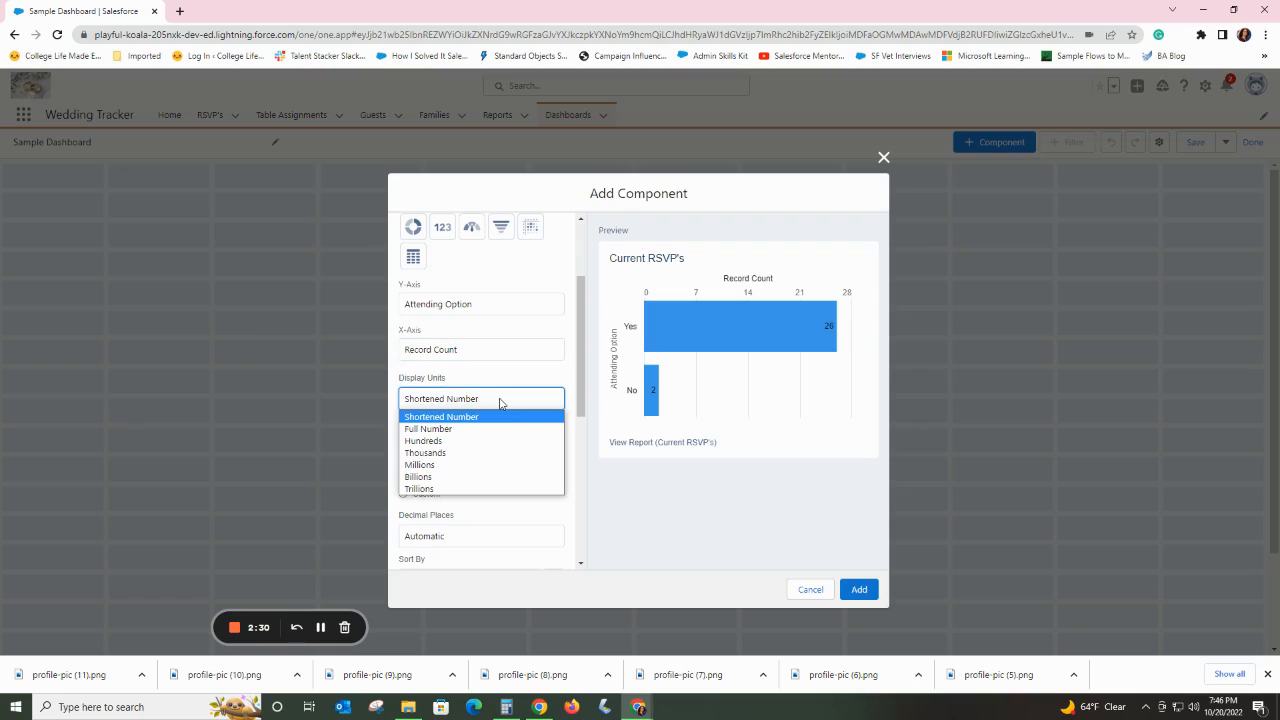
click(461, 477)
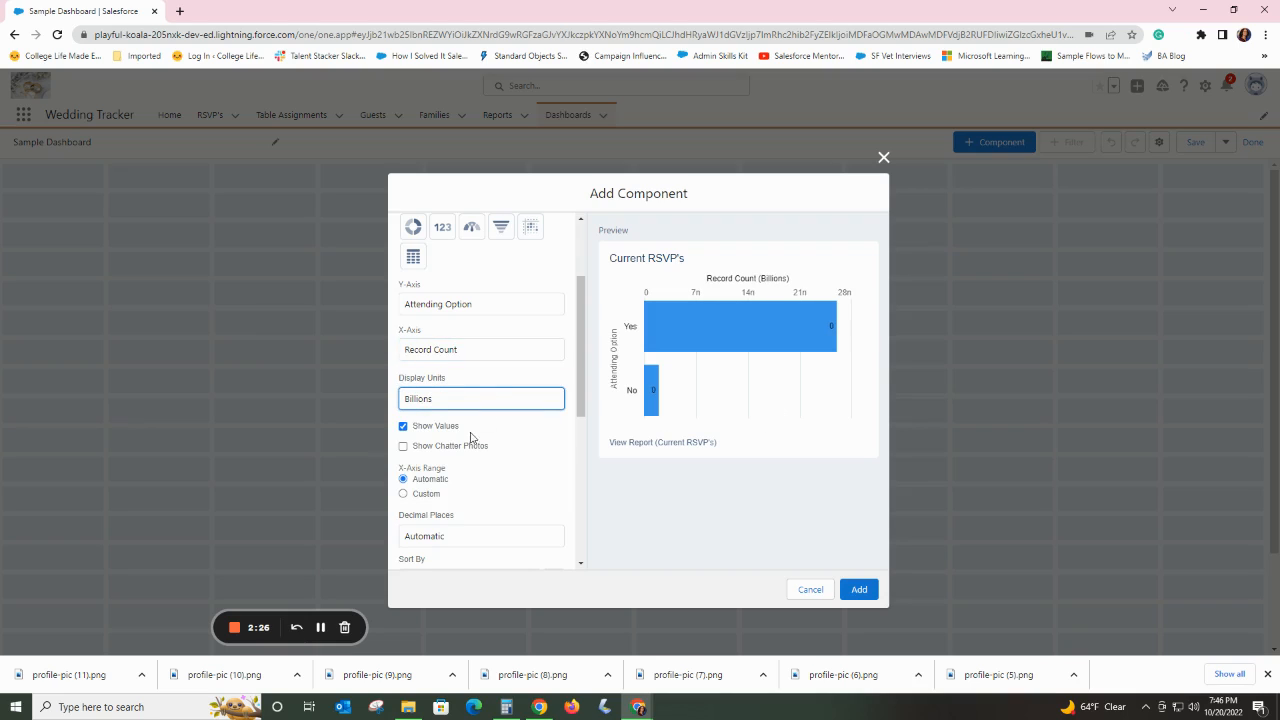
scroll(545, 470, down, 1)
scroll(545, 470, down, 1)
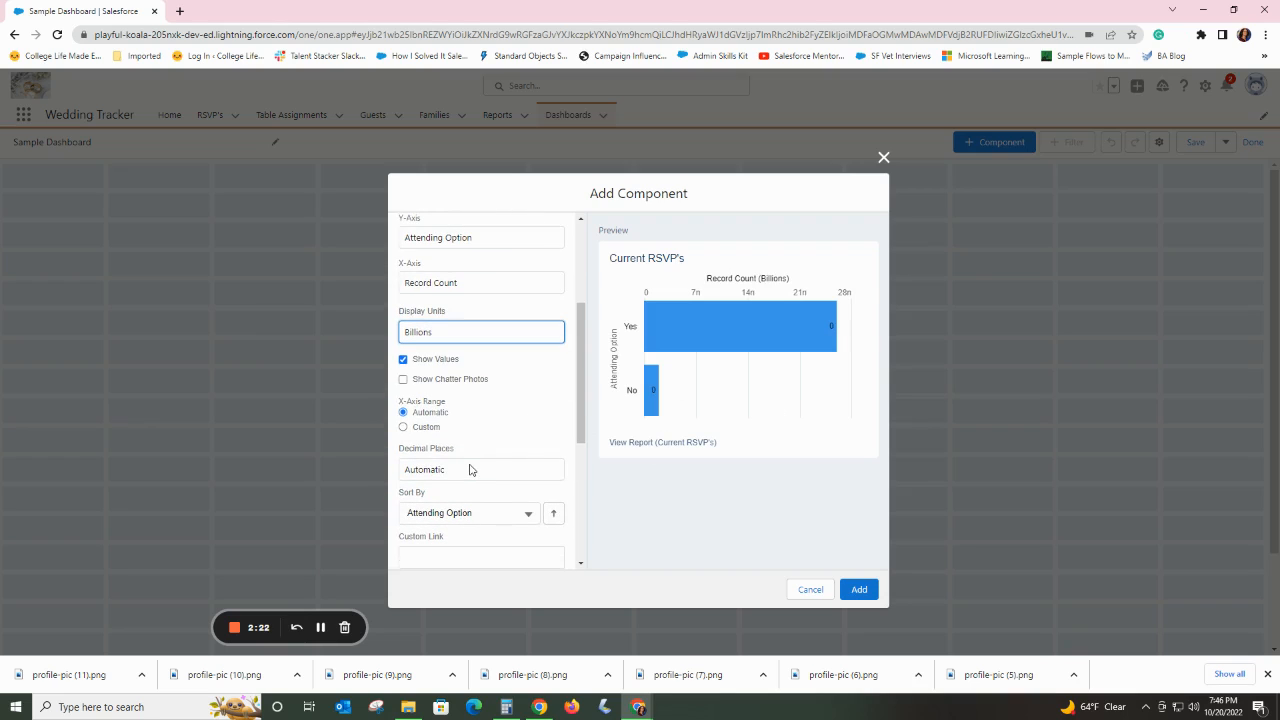
scroll(472, 455, down, 4)
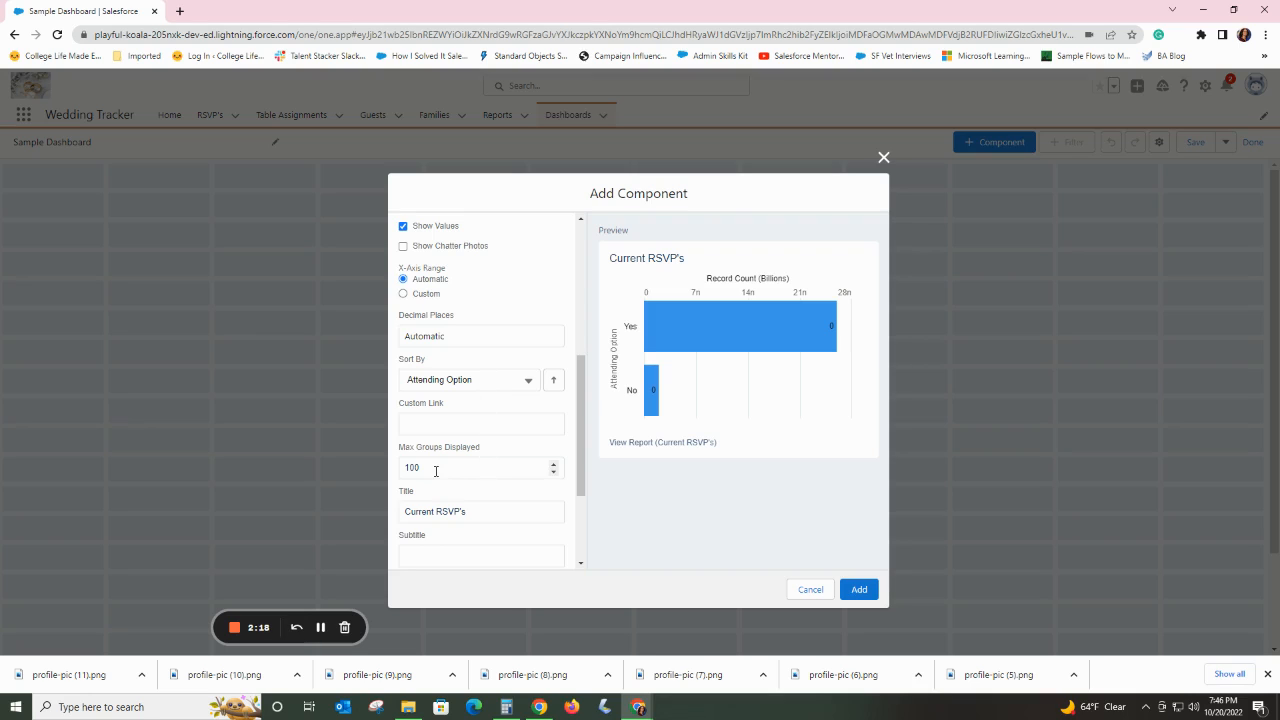
scroll(477, 453, down, 4)
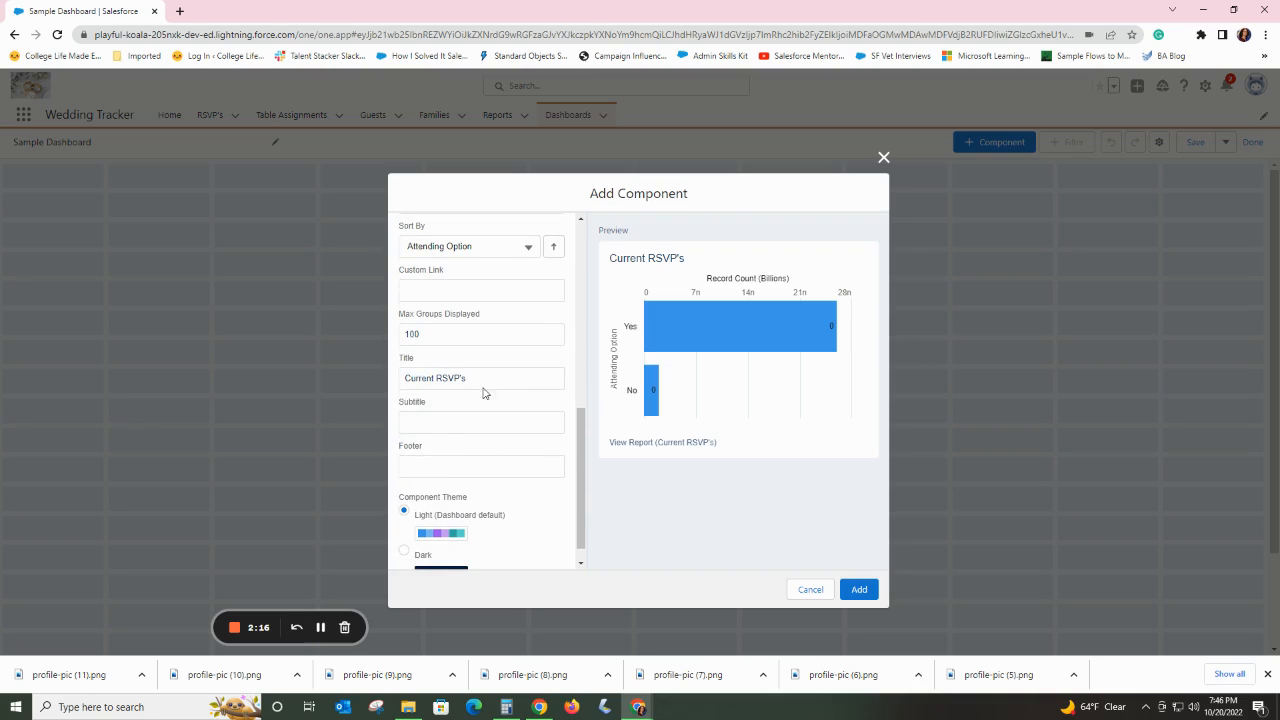
drag(484, 377, 389, 383)
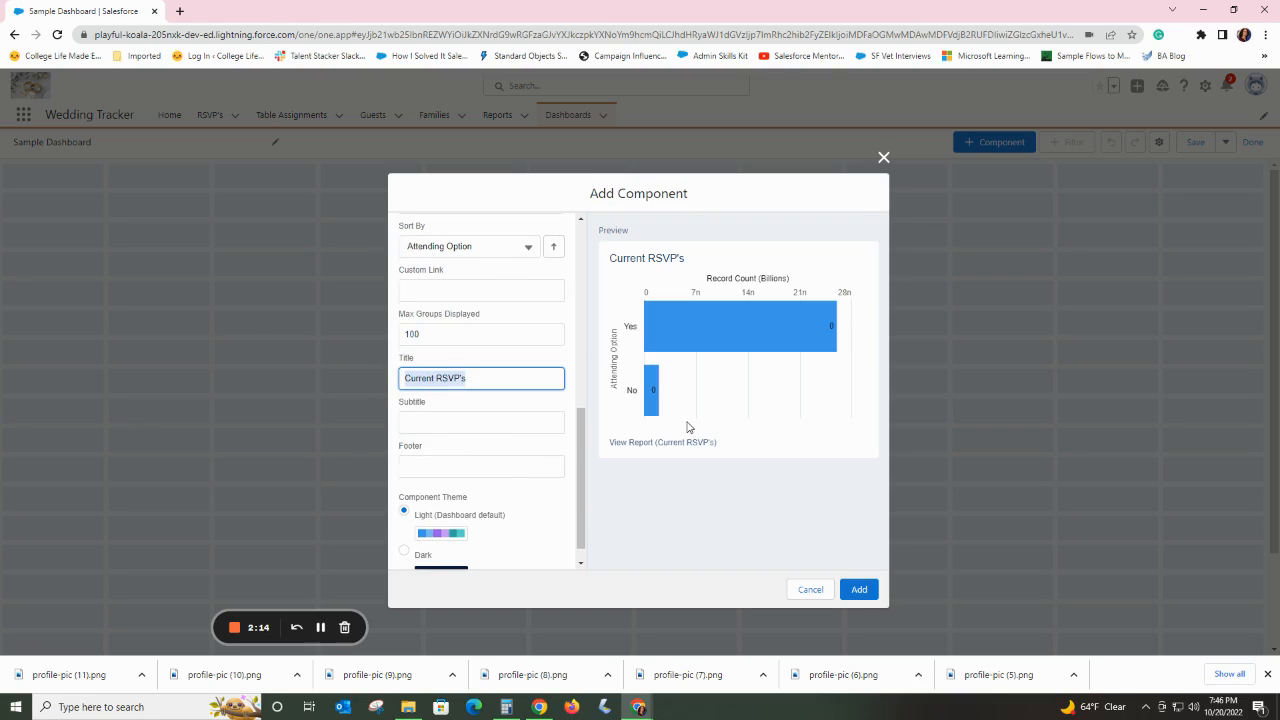
text(Sample Title)
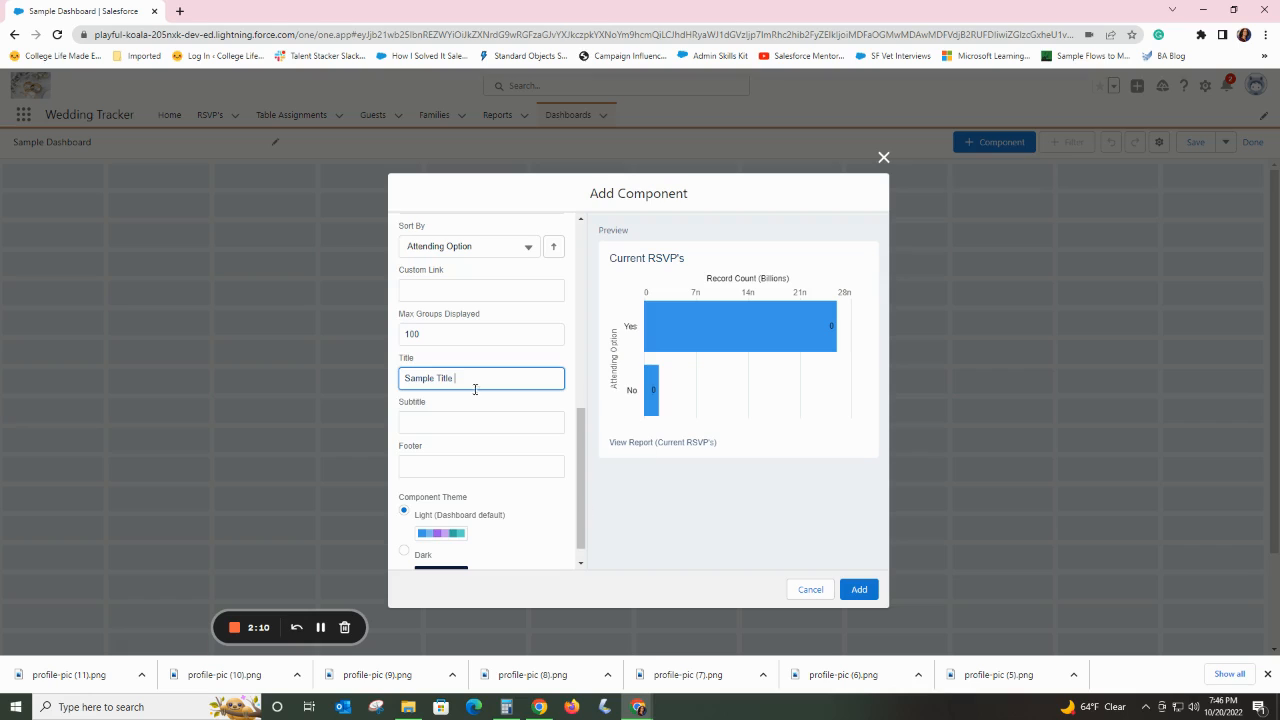
click(440, 423)
Apply the Dark component theme and add the chart to the dashboard.
scroll(433, 438, down, 1)
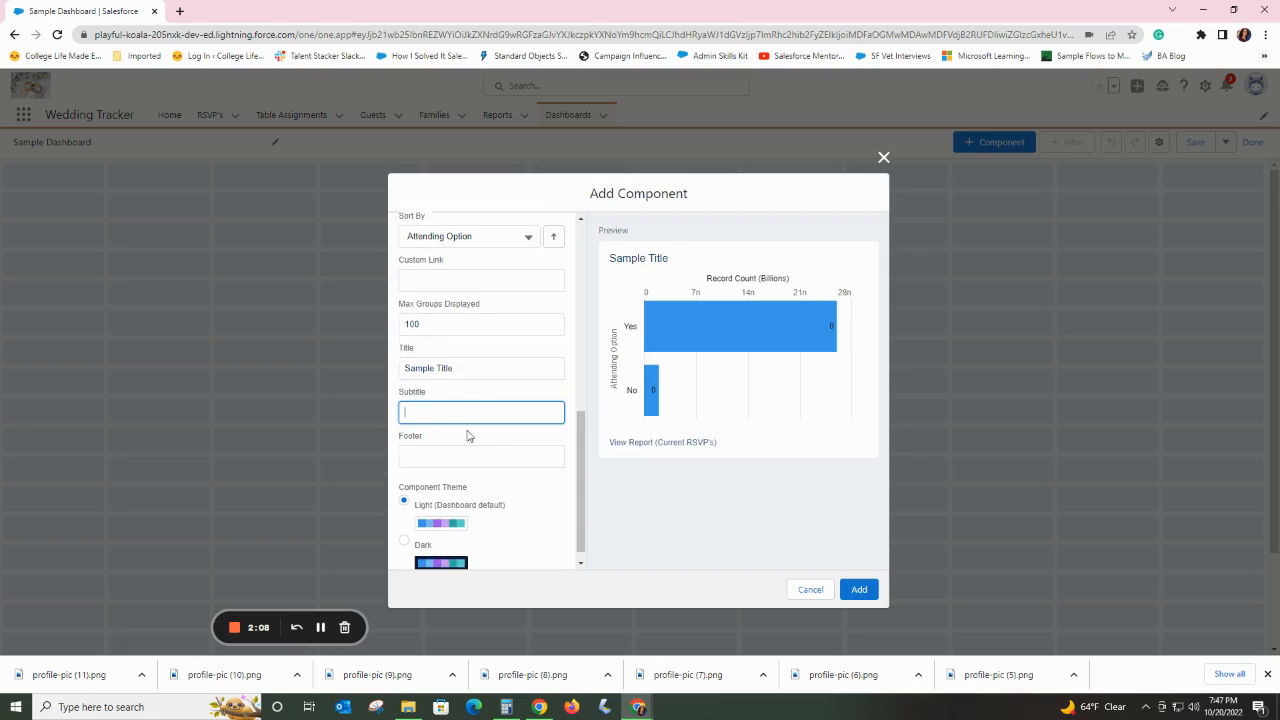
click(404, 527)
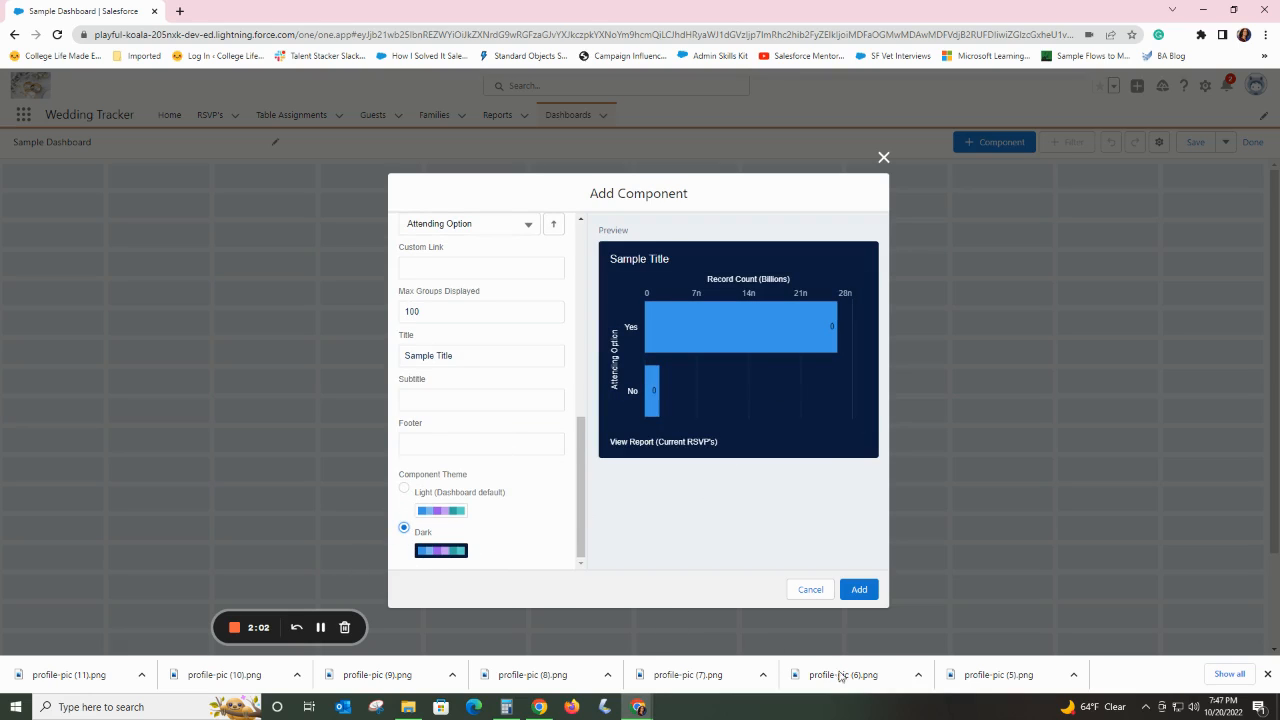
click(859, 591)
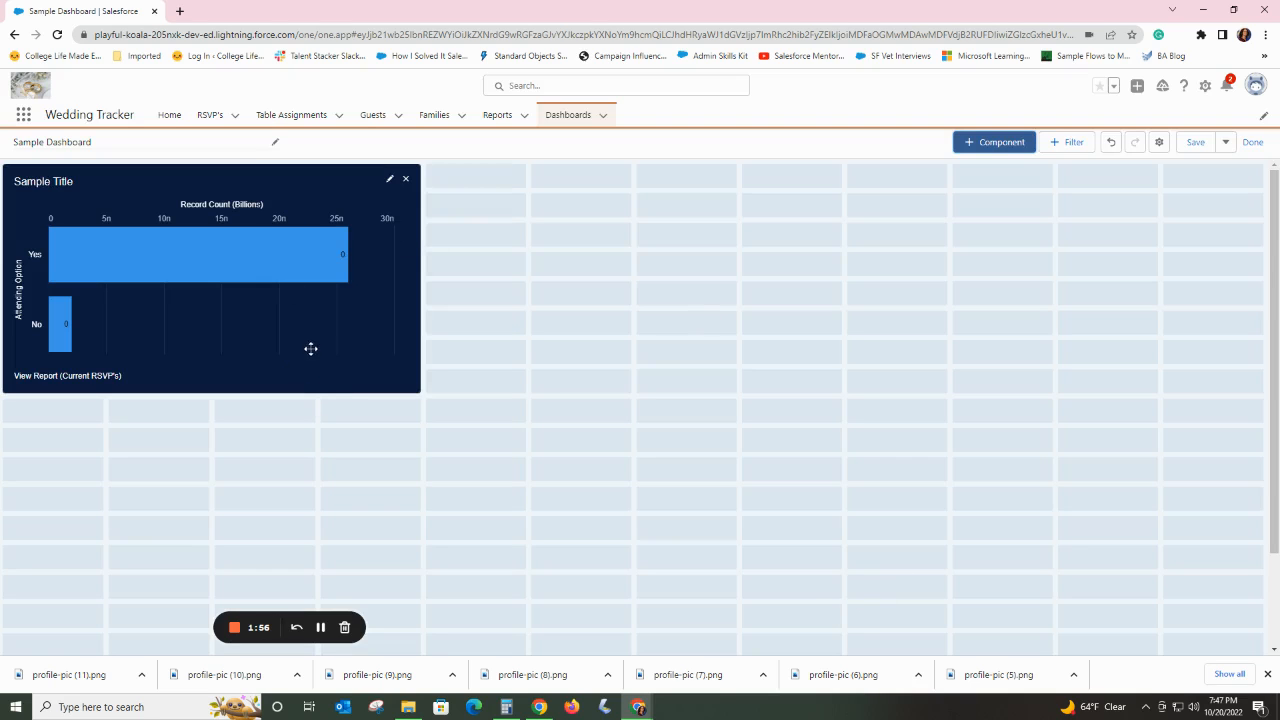
Enlarge the Sample Title component to about five grid columns wide and twelve rows high.
click(410, 388)
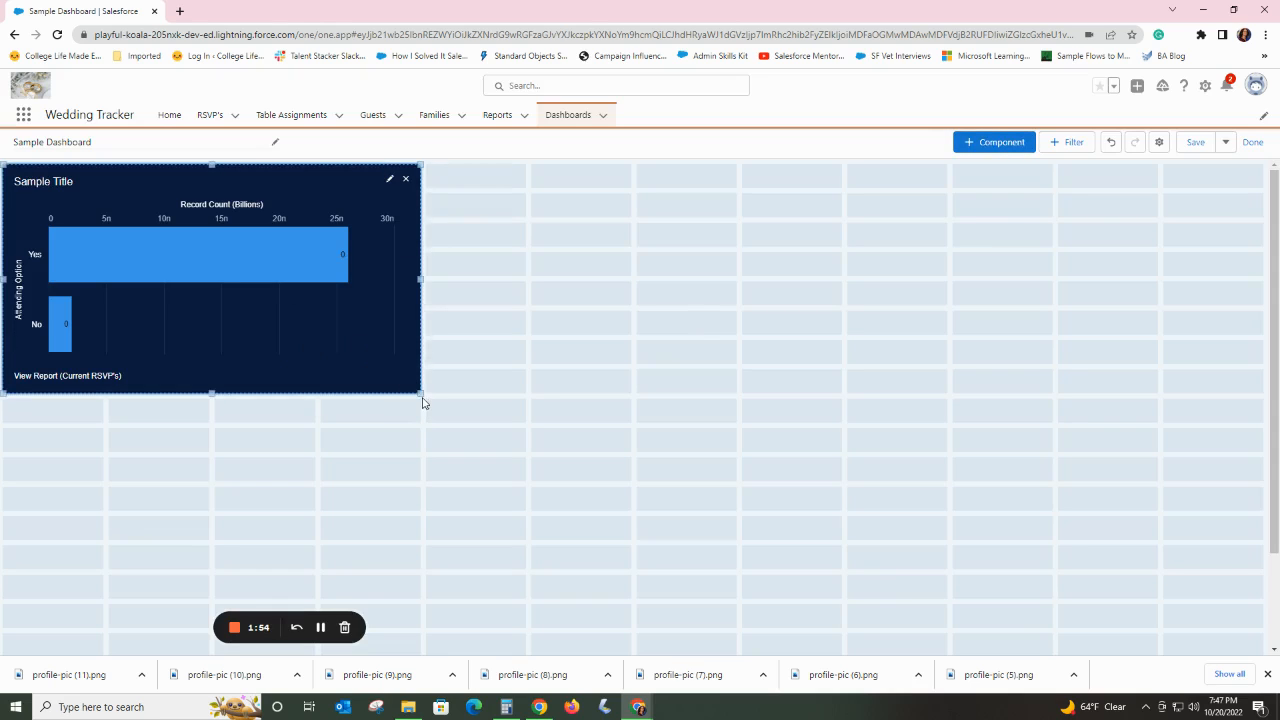
drag(421, 395, 529, 510)
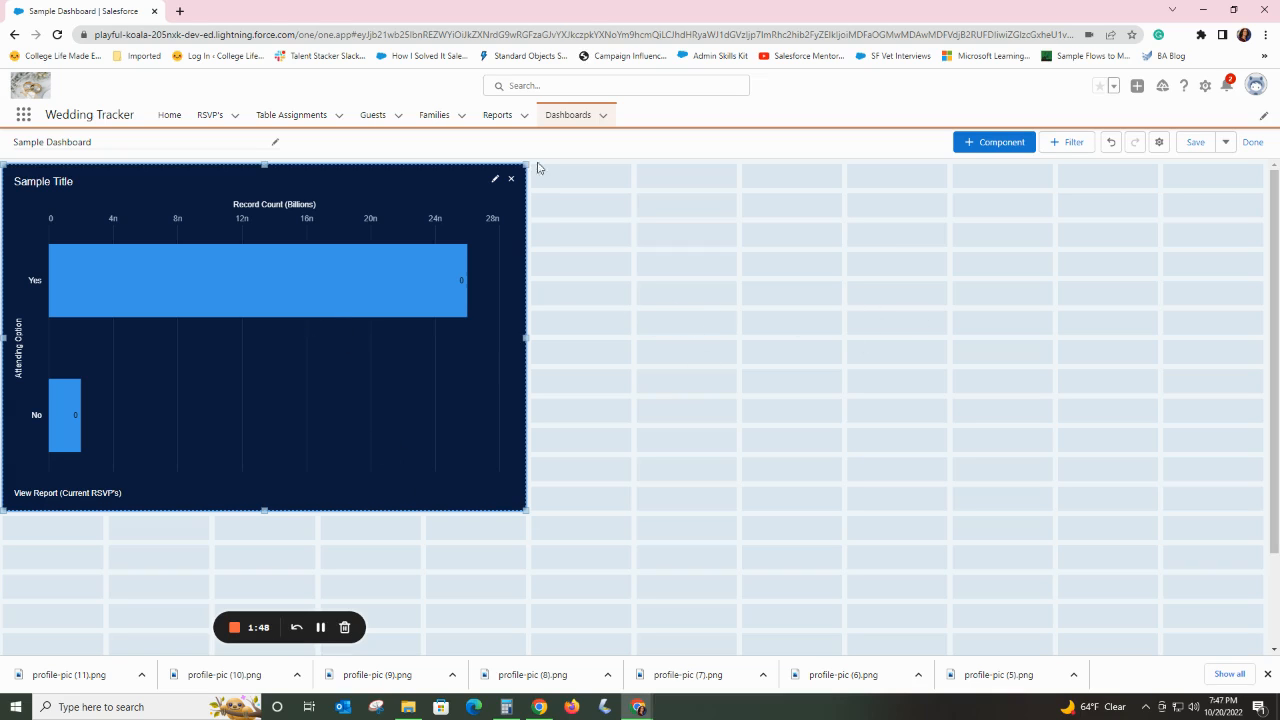
Start a new dashboard component from the Current RSVP's report and display it as a donut chart.
click(989, 141)
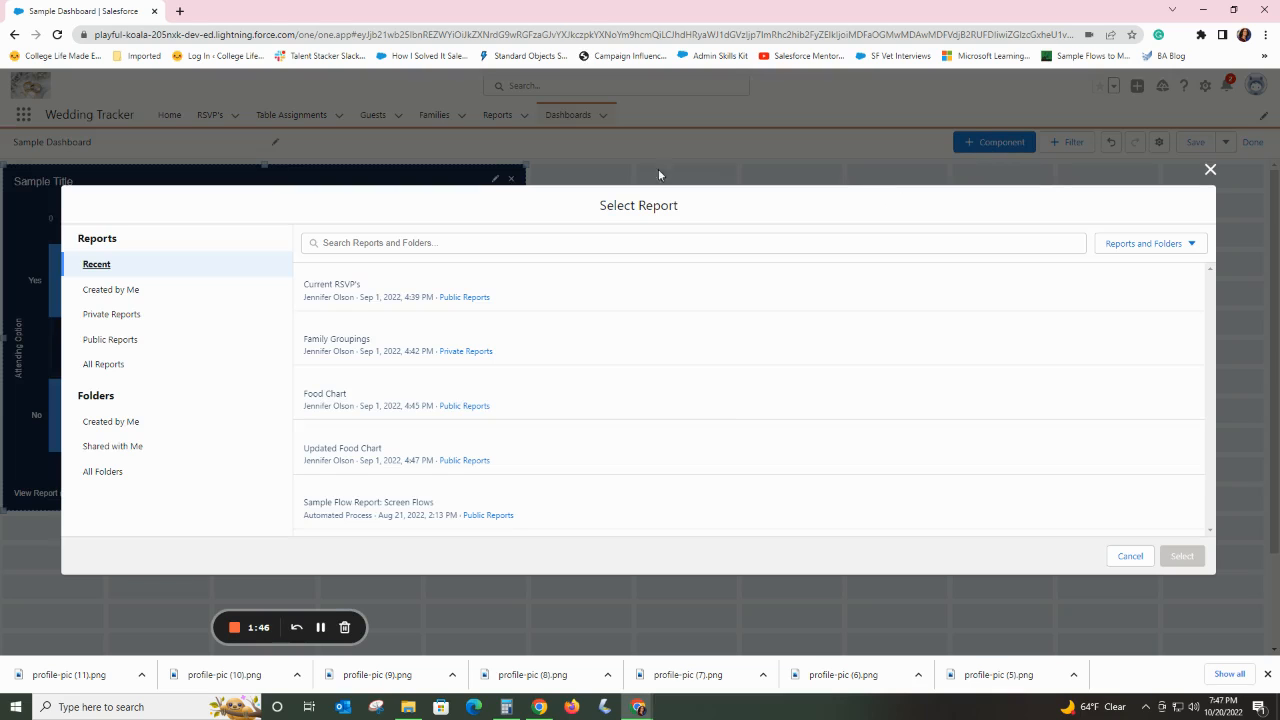
click(553, 289)
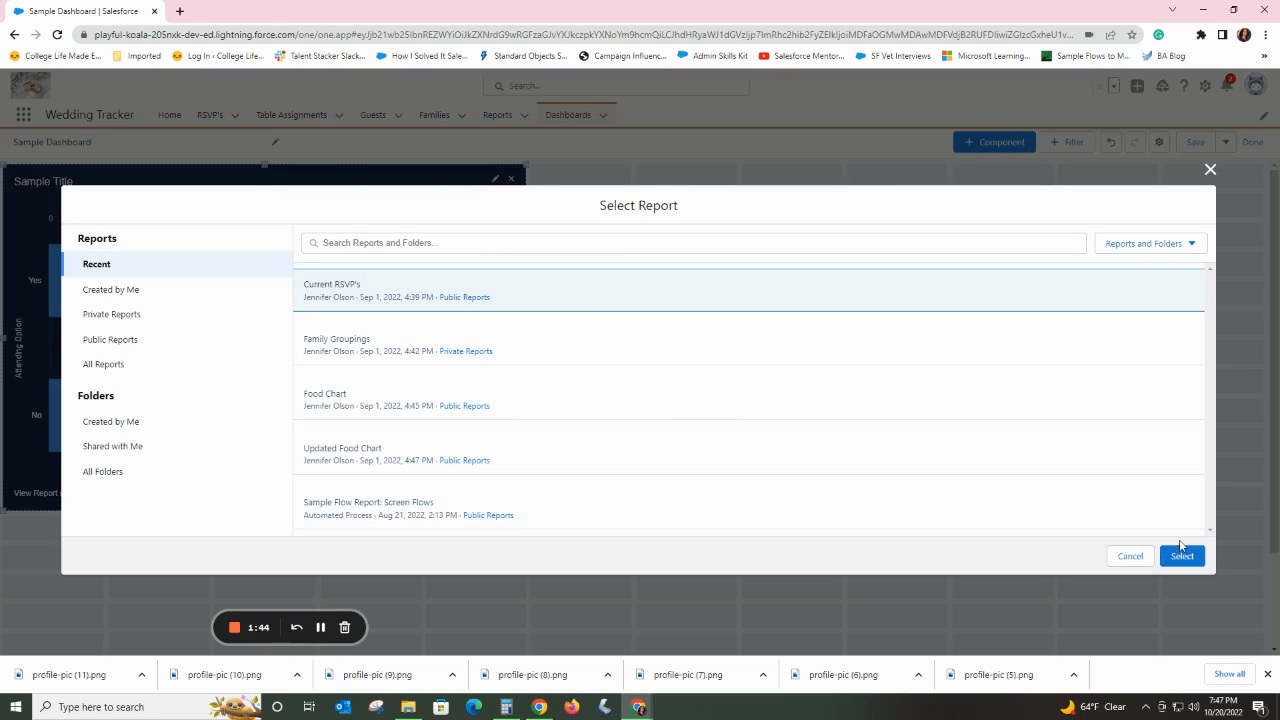
click(1180, 555)
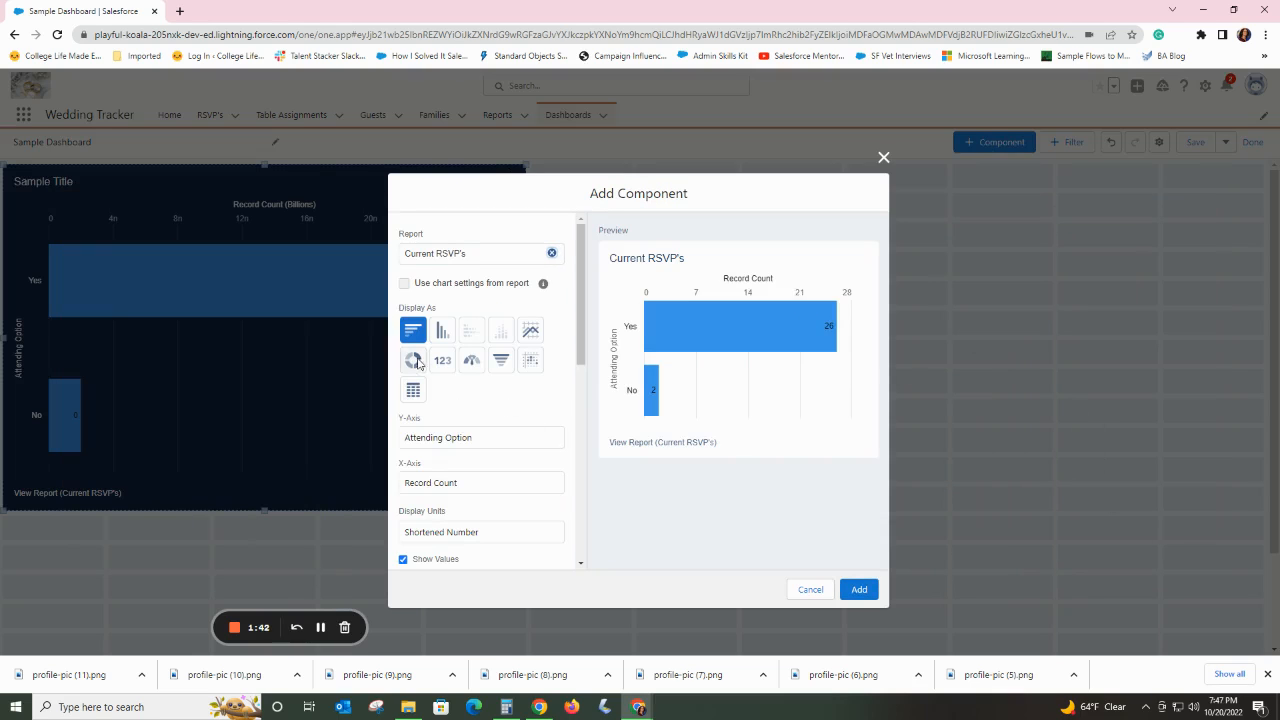
click(411, 360)
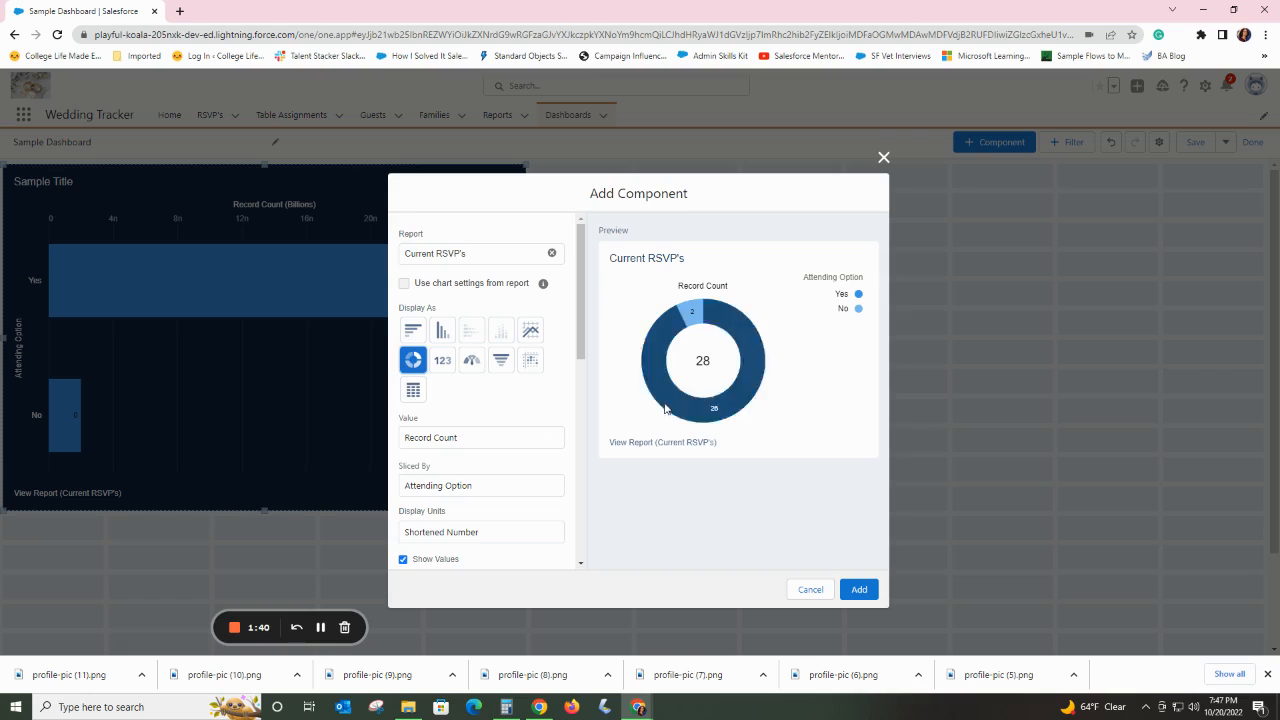
click(517, 438)
click(505, 438)
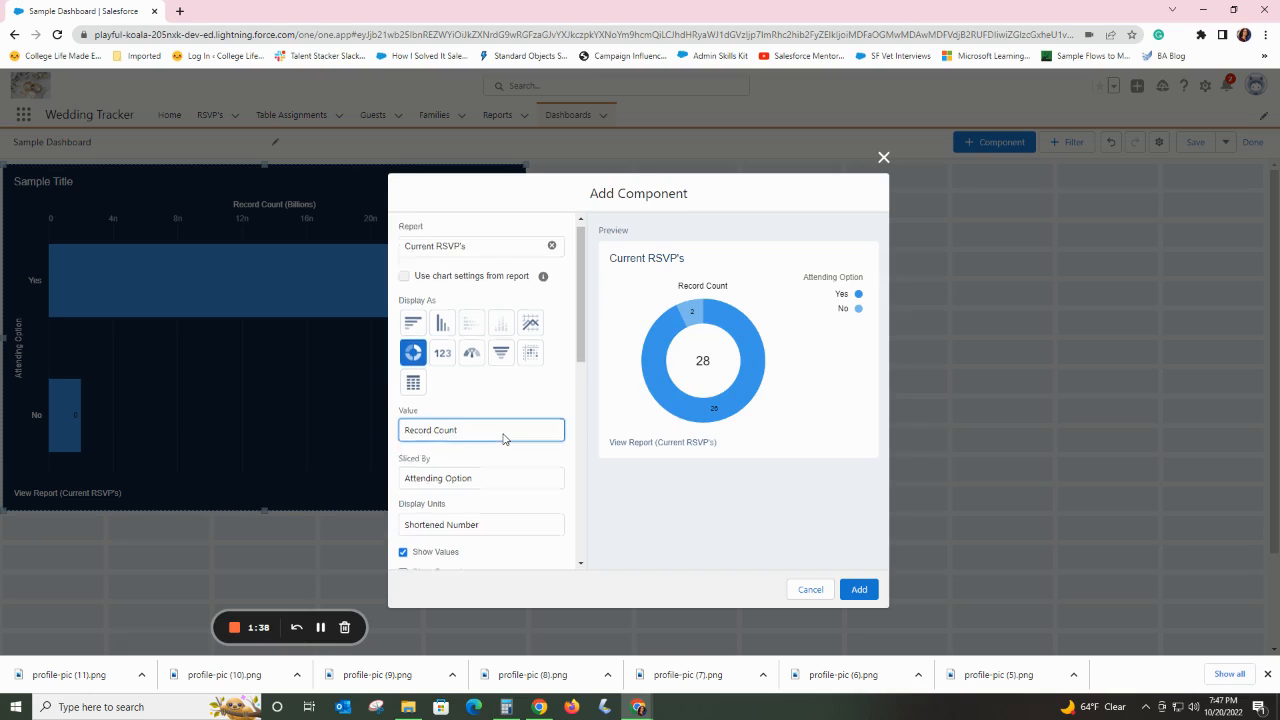
Title the donut chart "Sample Report 2", apply the Dark component theme and add it to the dashboard.
scroll(503, 437, down, 3)
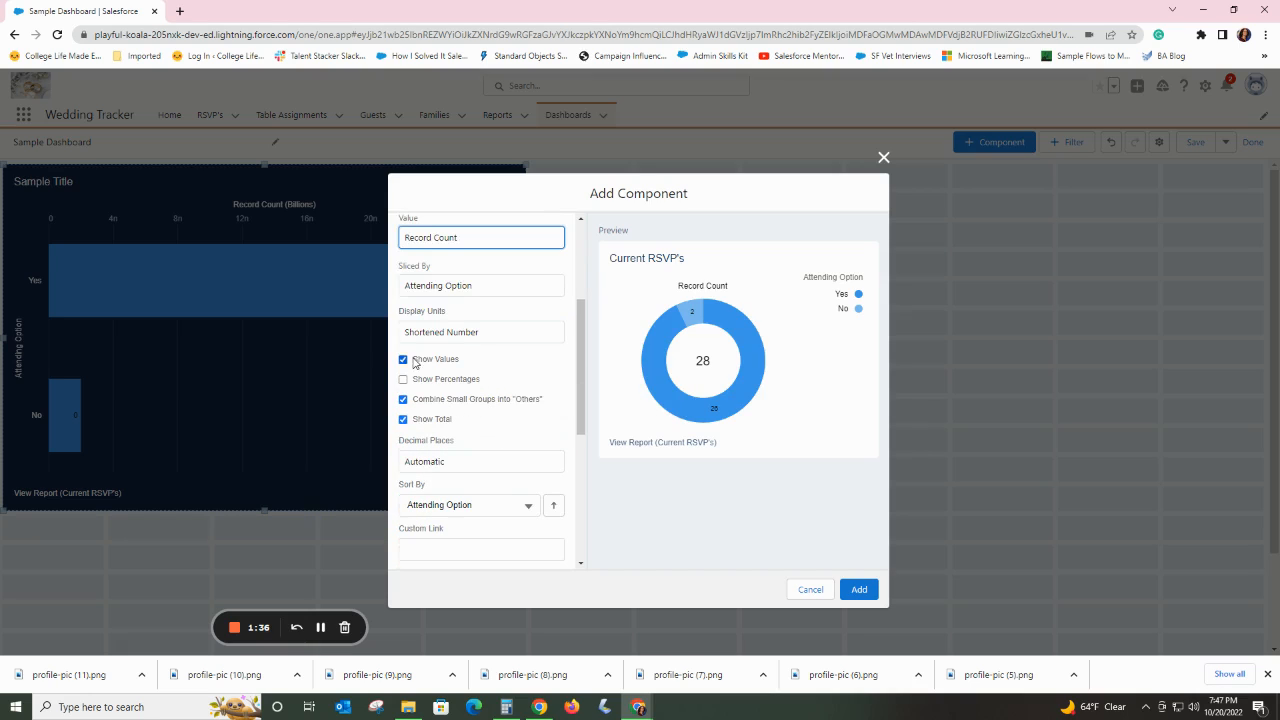
scroll(500, 435, down, 6)
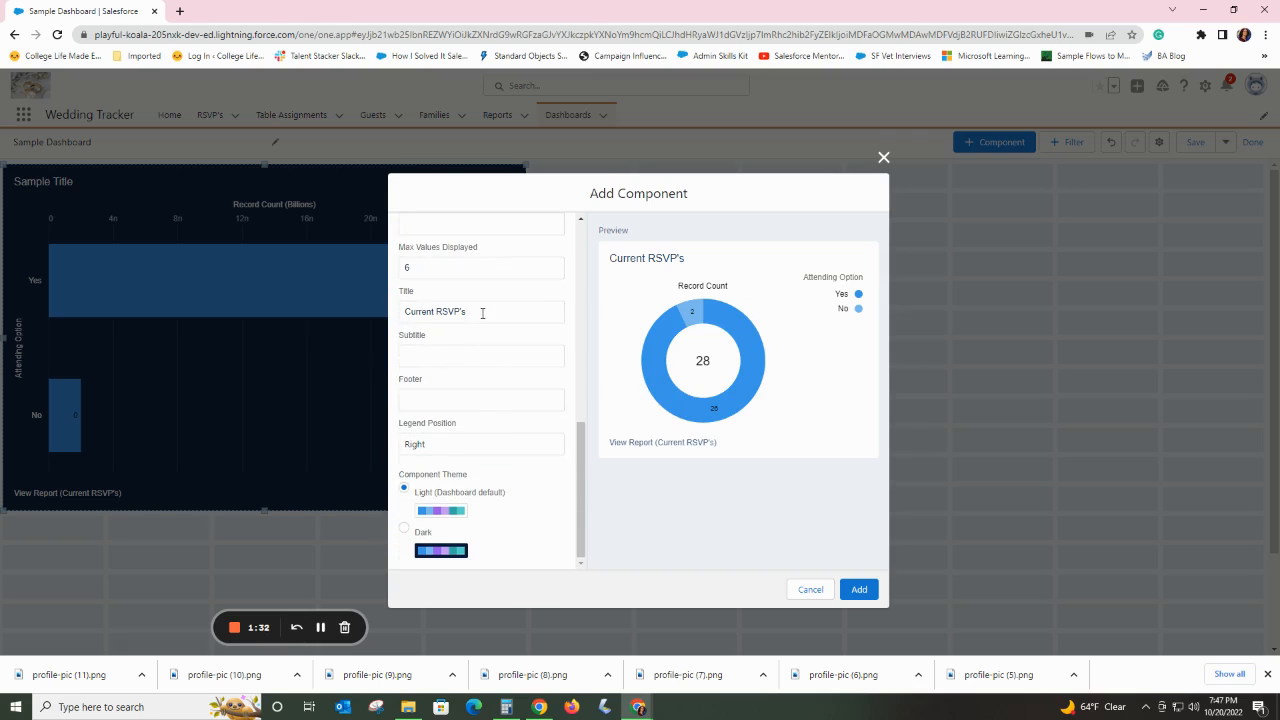
drag(482, 313, 386, 316)
text(ample Report 2)
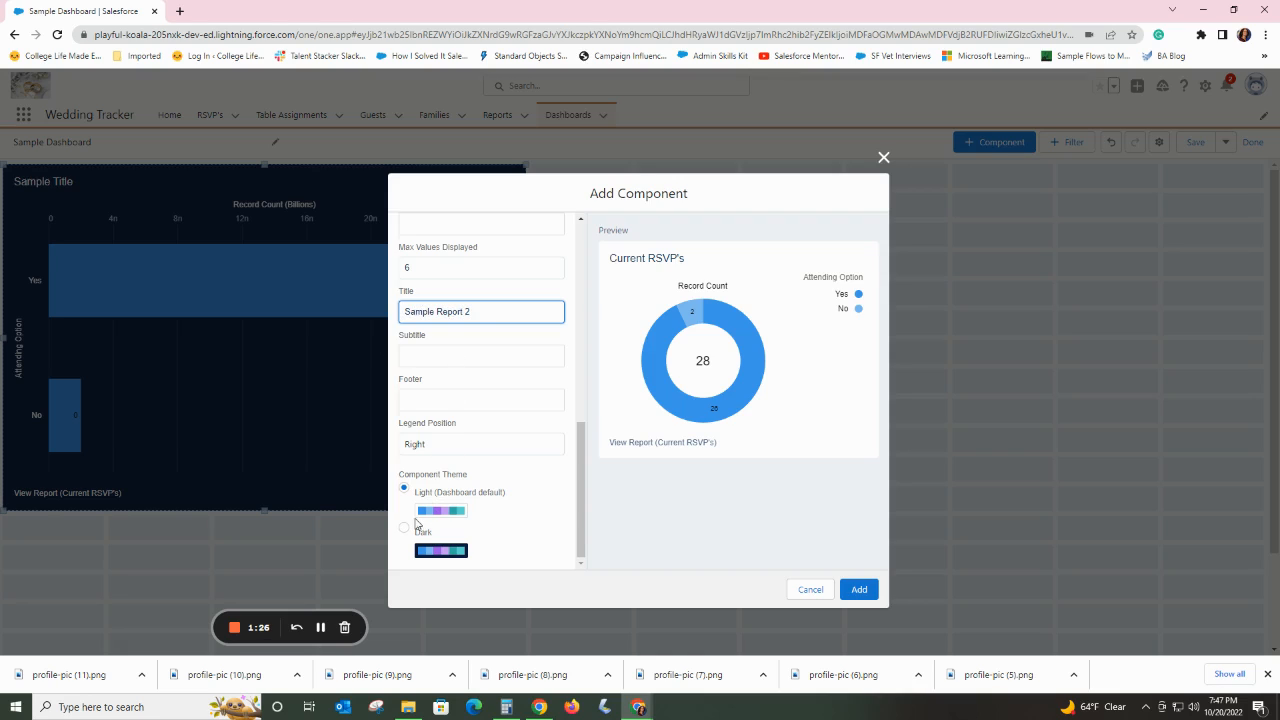
click(404, 528)
click(859, 589)
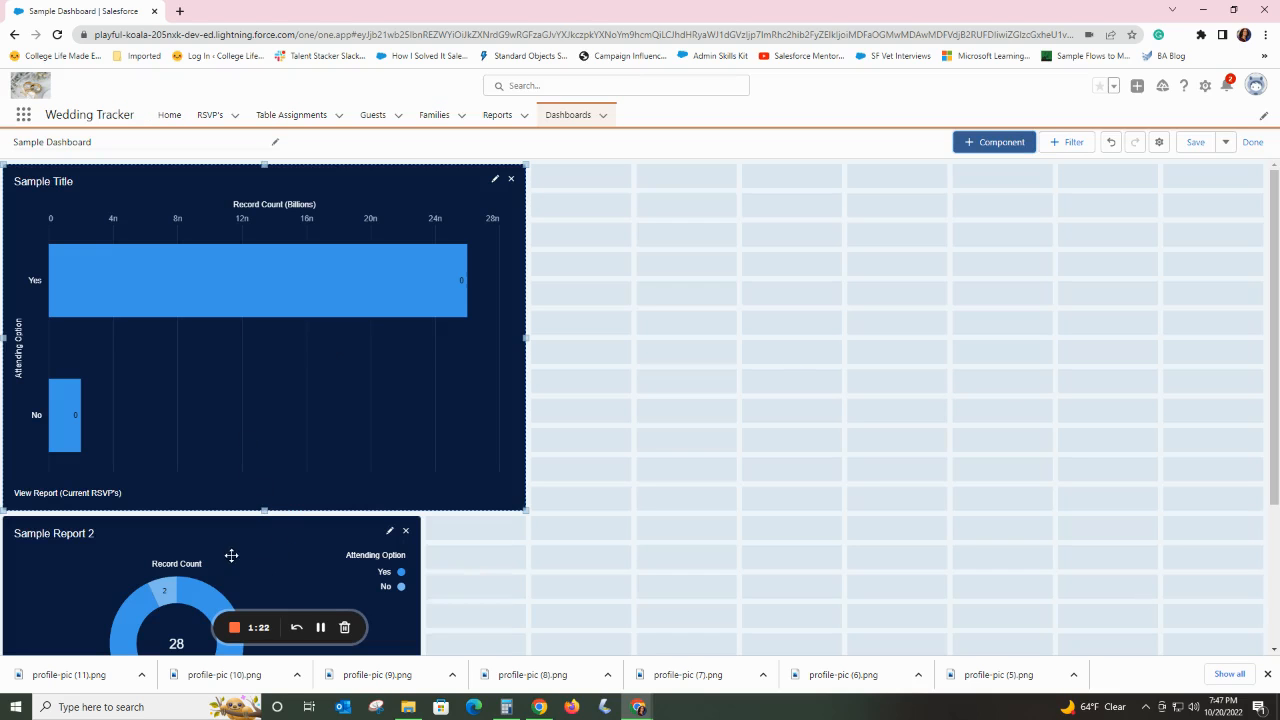
Arrange Sample Report 2 directly beside Sample Title at about five grid columns by twelve rows, and save the dashboard.
drag(214, 551, 806, 206)
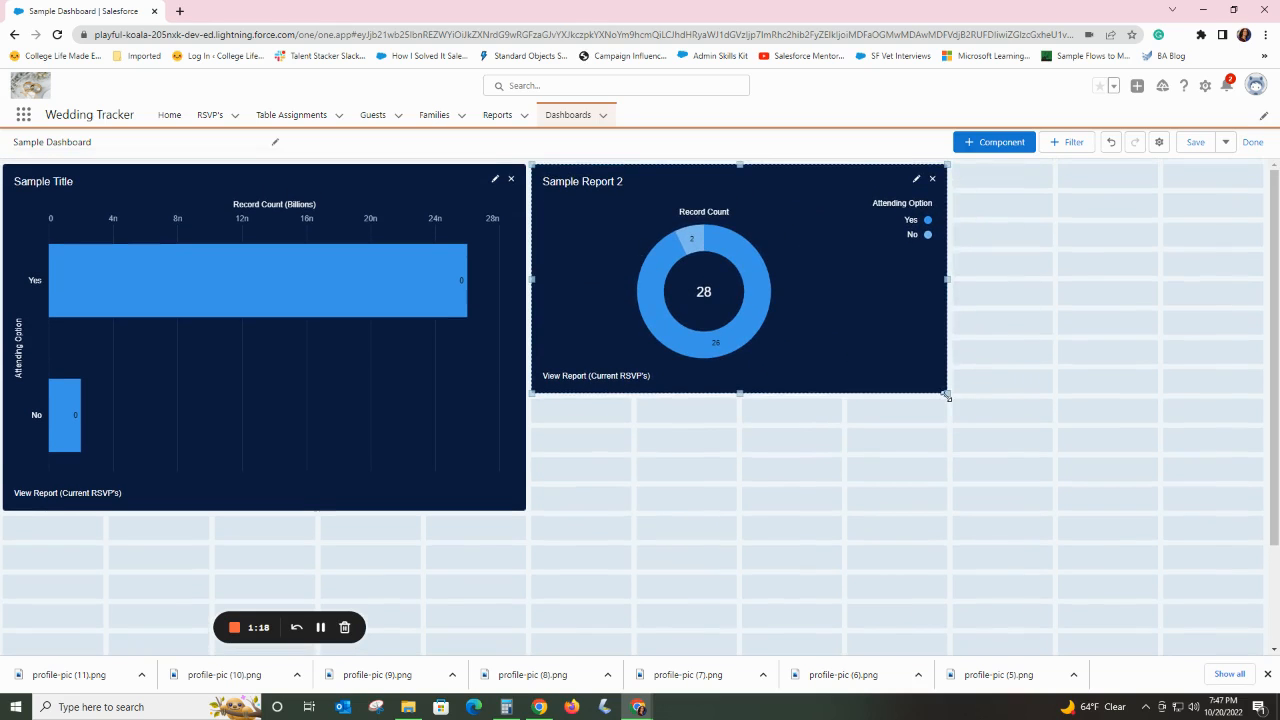
drag(946, 395, 1052, 510)
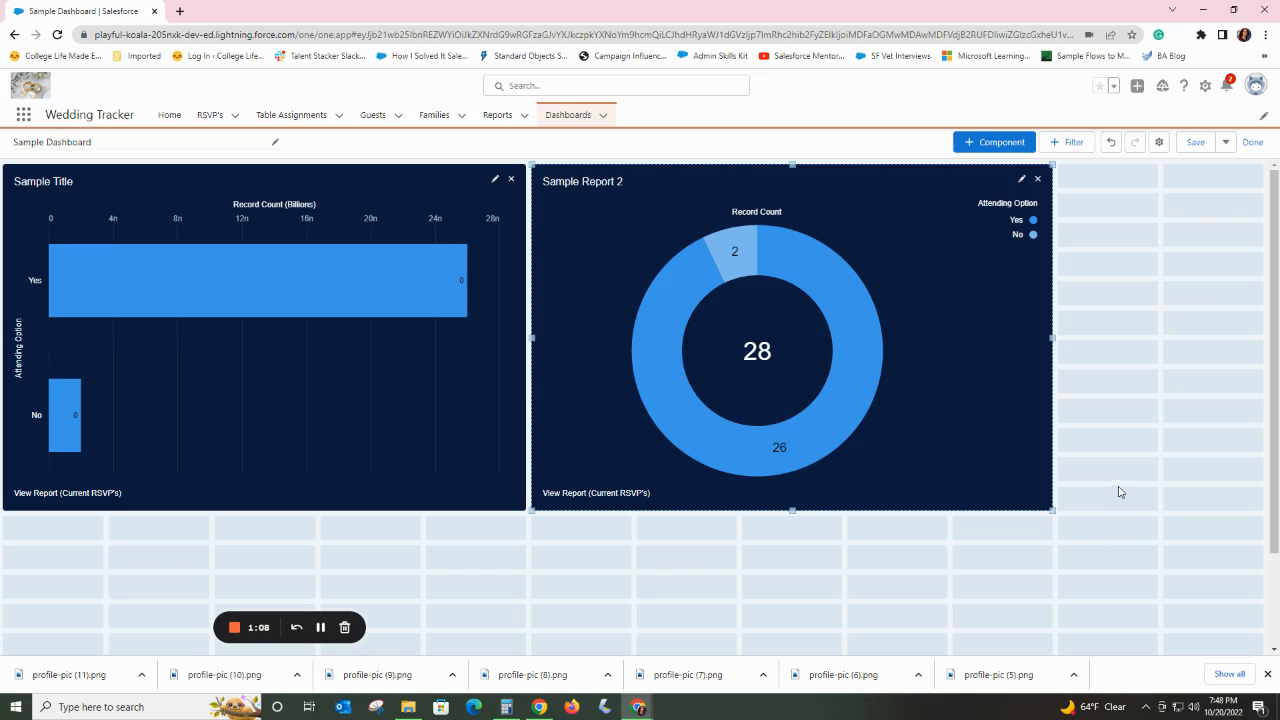
click(1195, 145)
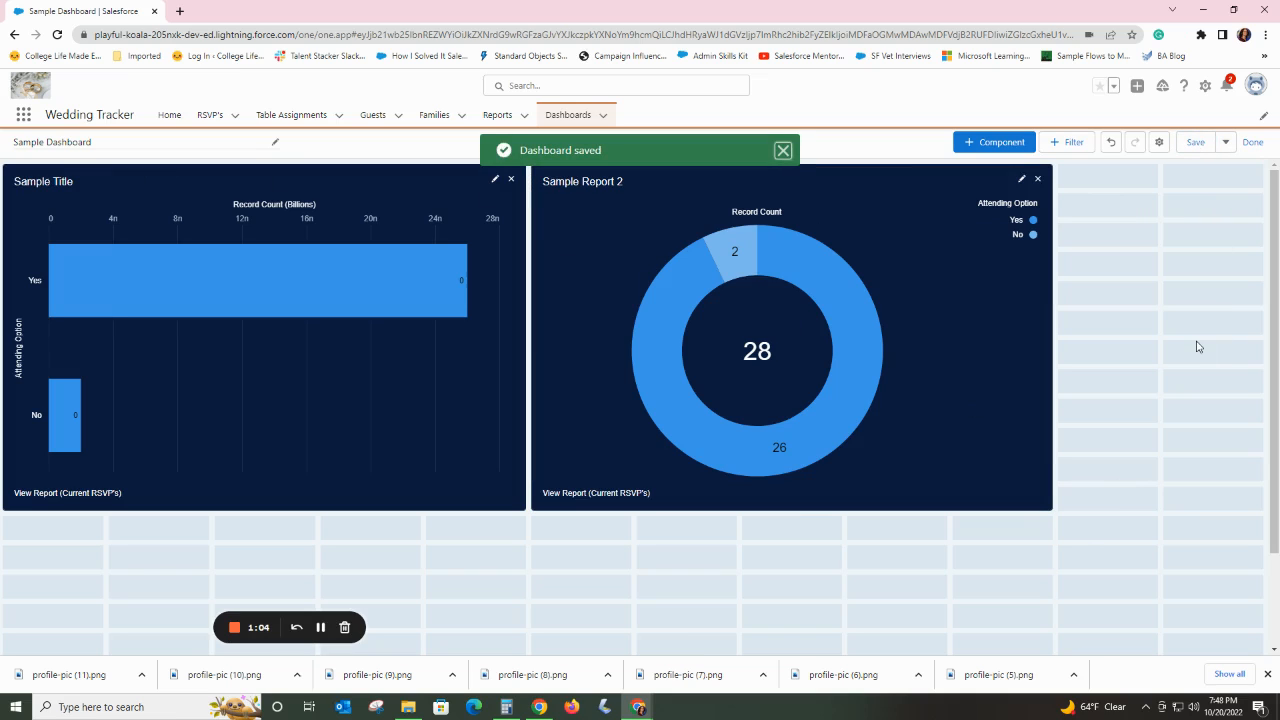
Reopen Sample Dashboard from the recent dashboards list and refresh it.
click(569, 114)
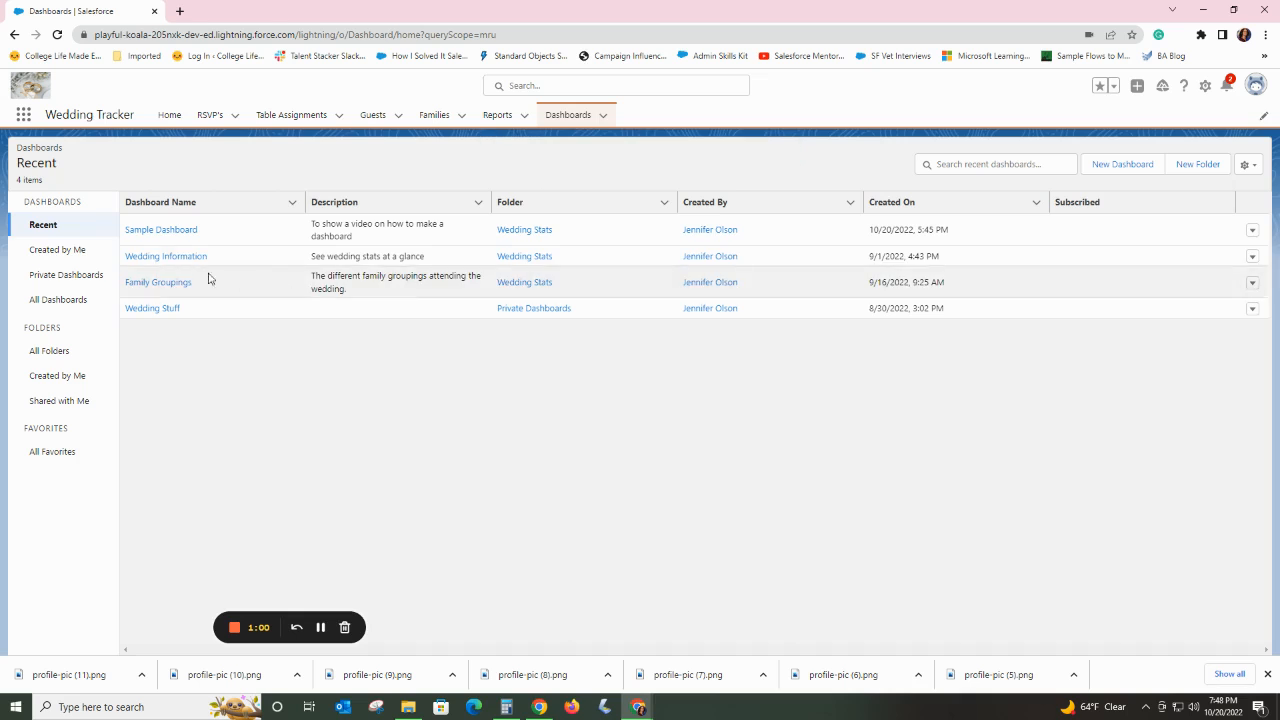
click(161, 231)
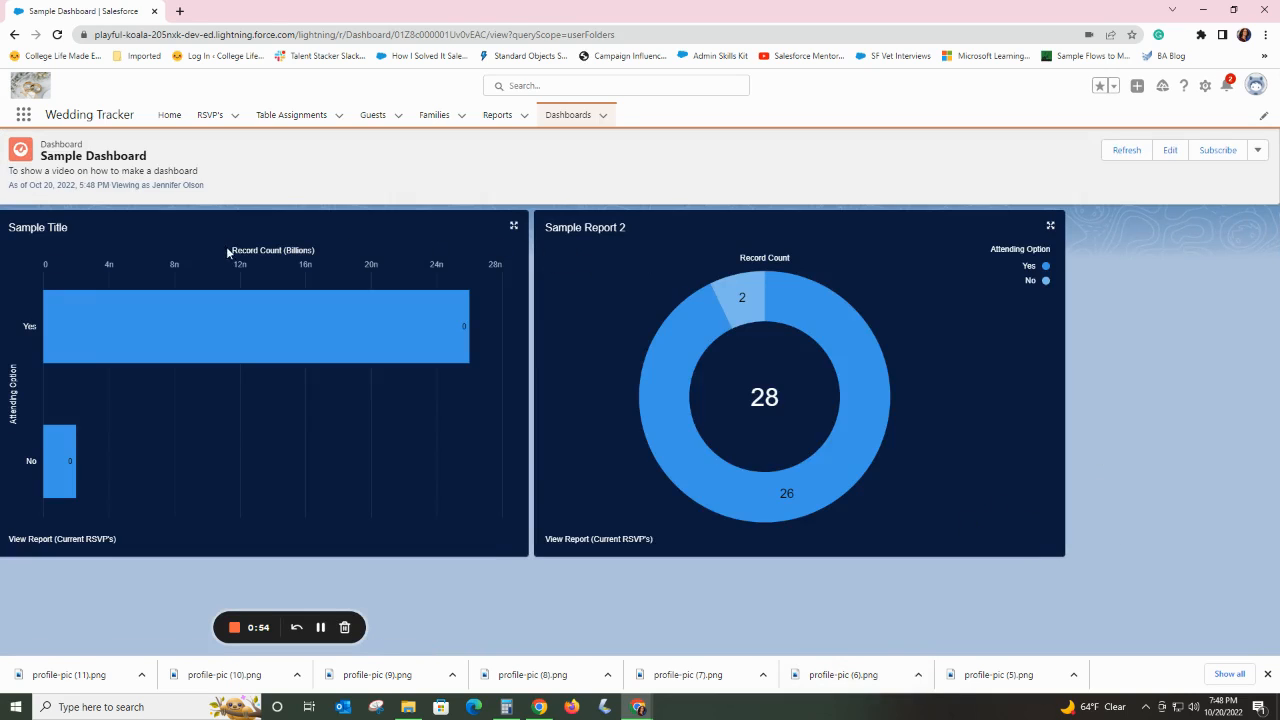
click(1124, 152)
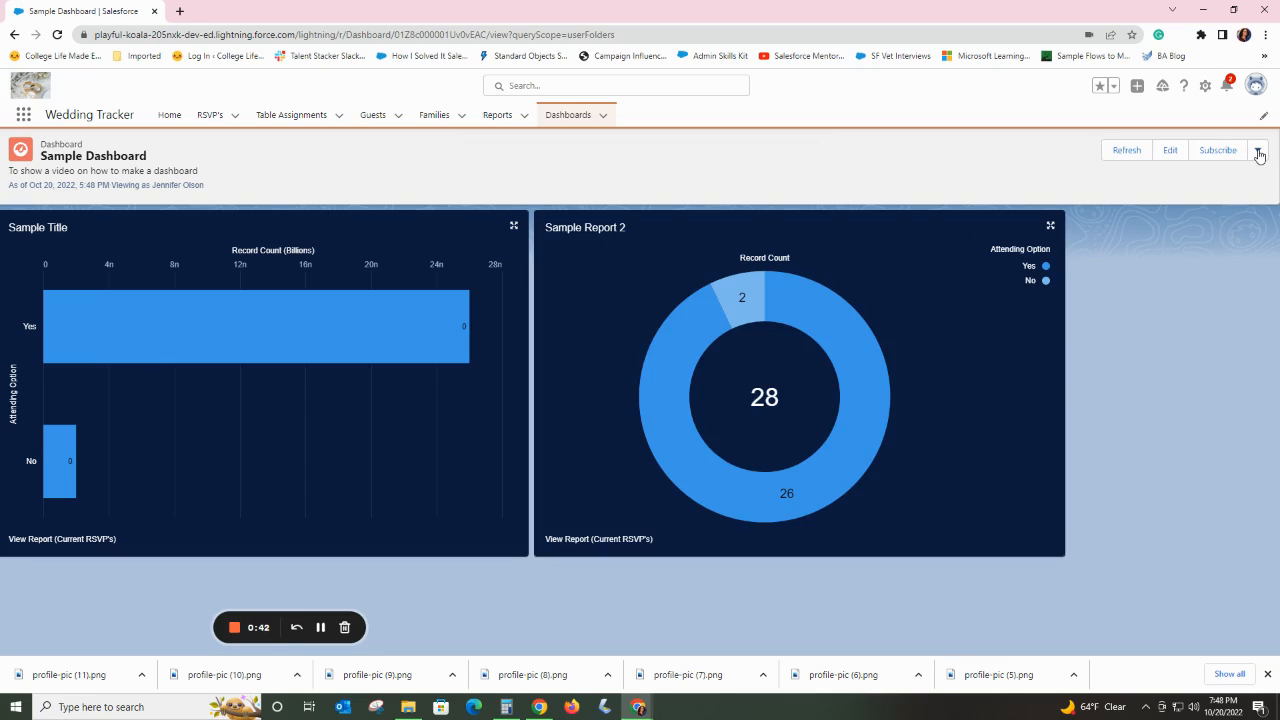
Check the additional actions available for Sample Dashboard and go to the Wedding Tracker Home page.
click(1258, 152)
click(1258, 152)
click(166, 119)
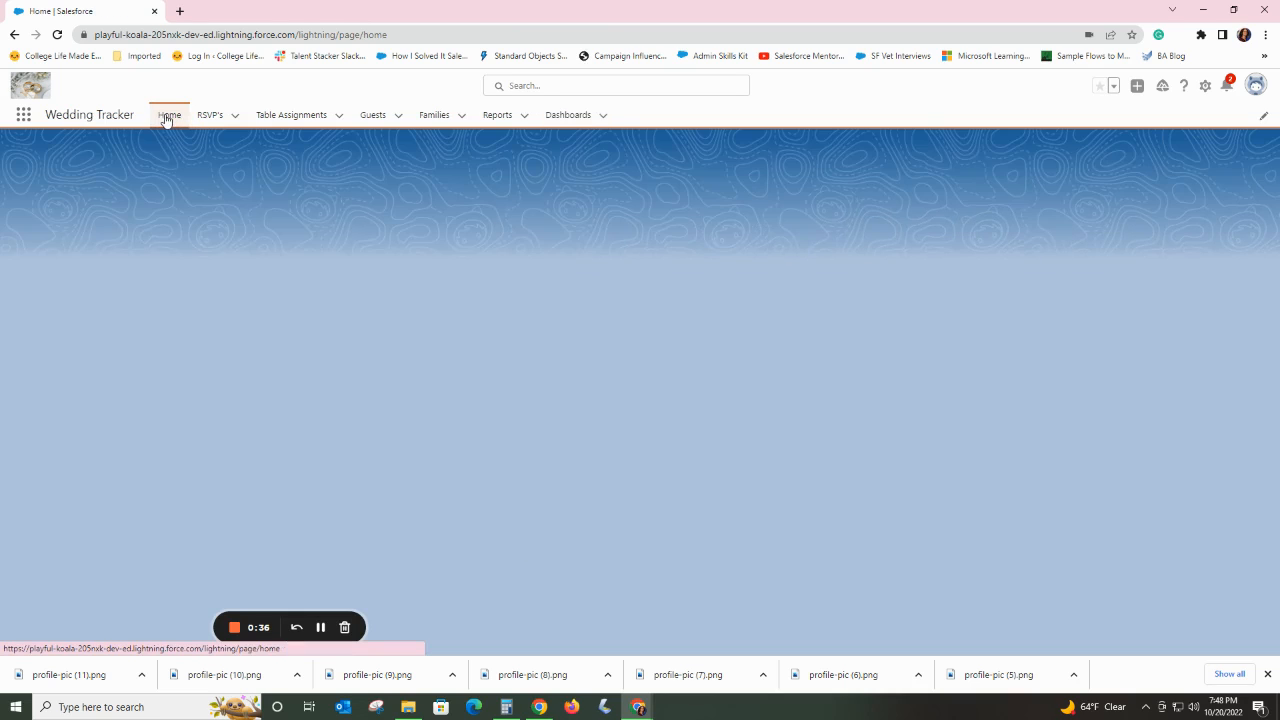